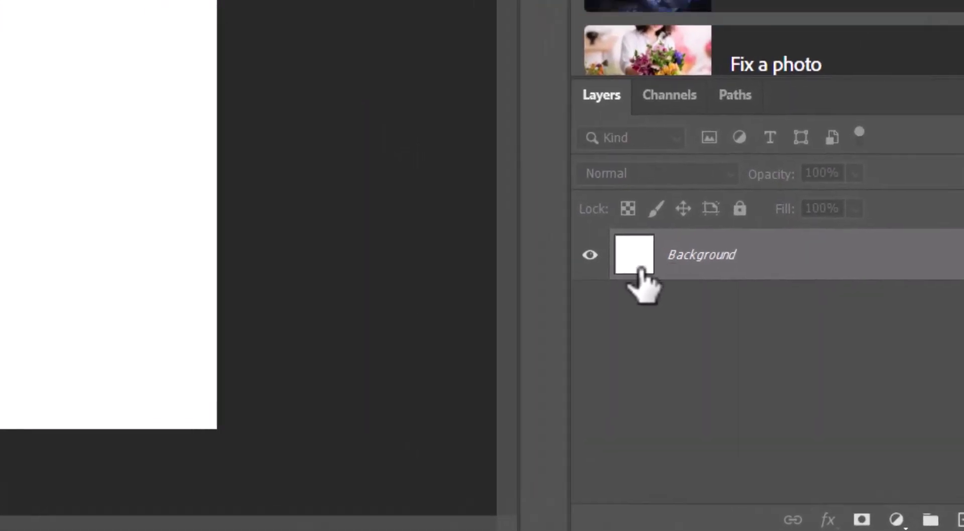
Set the foreground colour to dcdcdc and fill the white canvas with it using the Paint Bucket.
{"action": "left_click", "coordinate": [40, 278]}
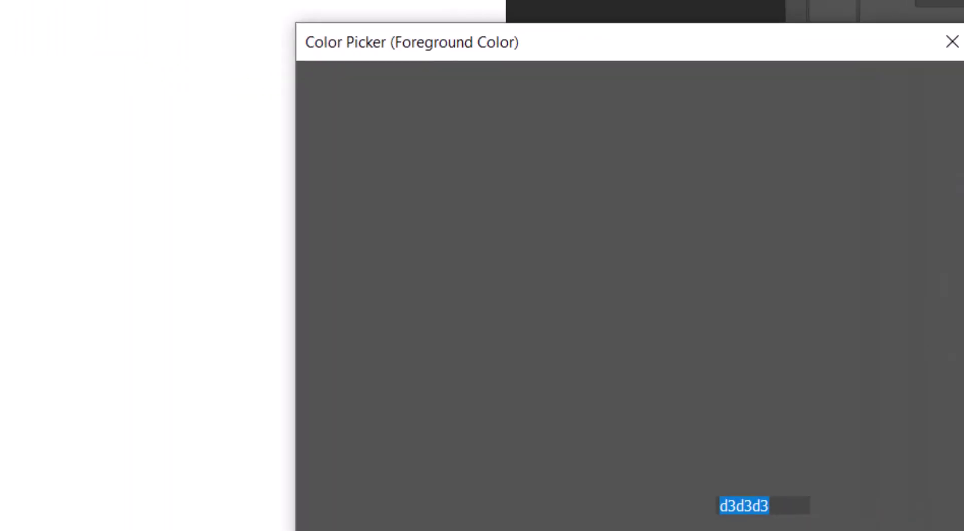
{"action": "left_click", "coordinate": [283, 143]}
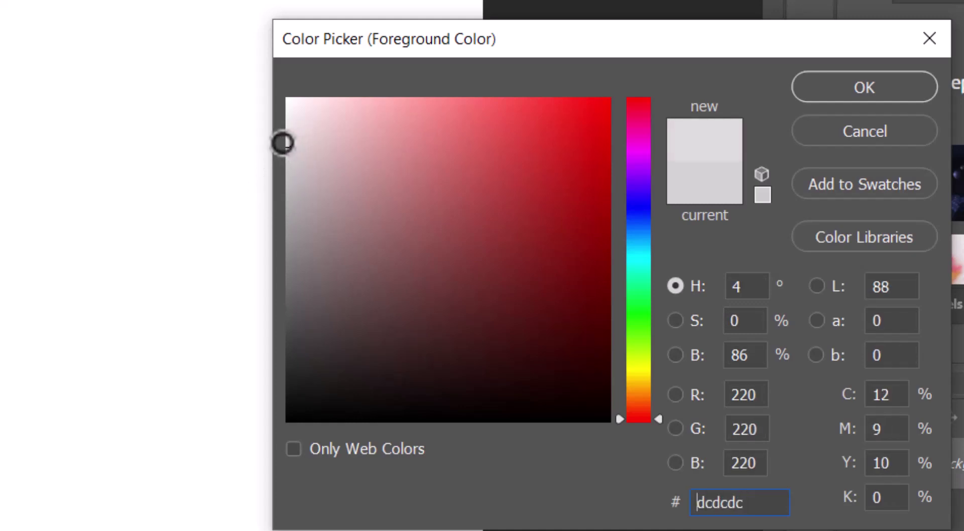
{"action": "left_click", "coordinate": [850, 87]}
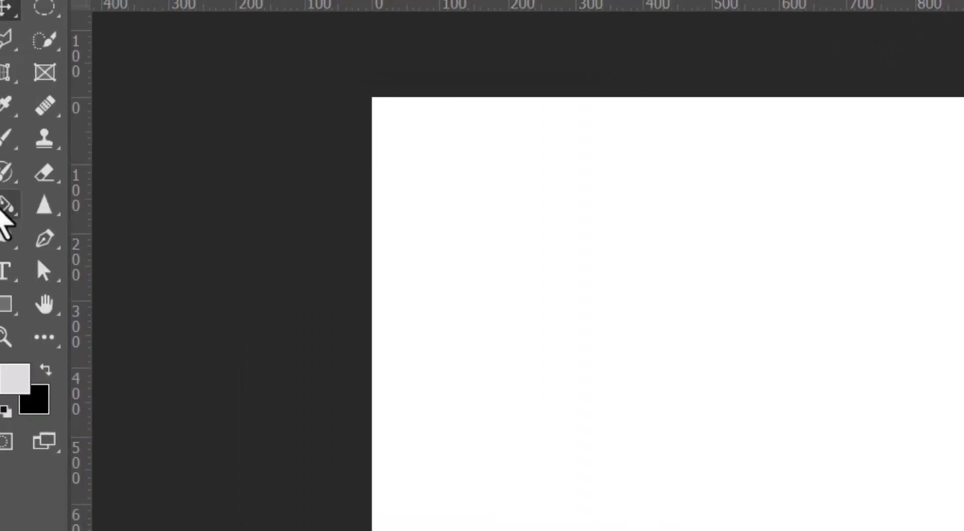
{"action": "right_click", "coordinate": [28, 219]}
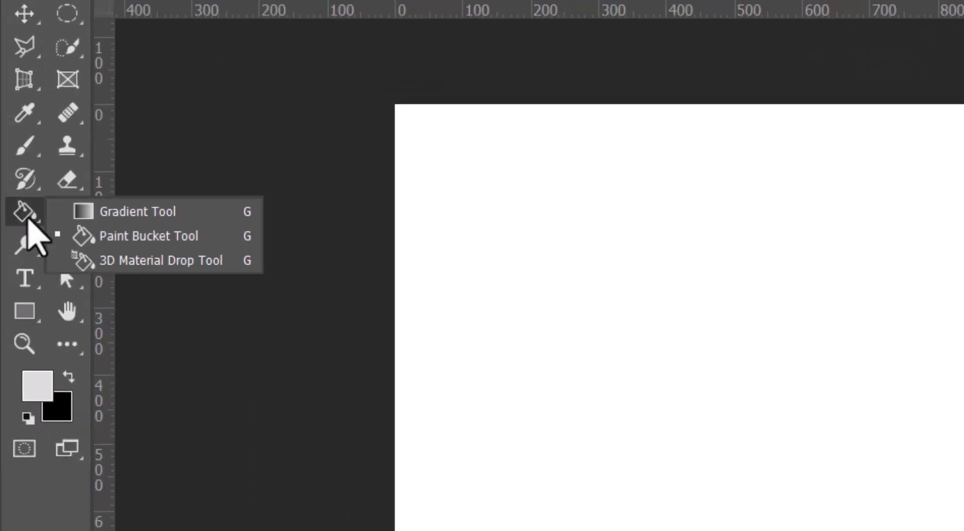
{"action": "left_click", "coordinate": [118, 236]}
{"action": "left_click", "coordinate": [577, 357]}
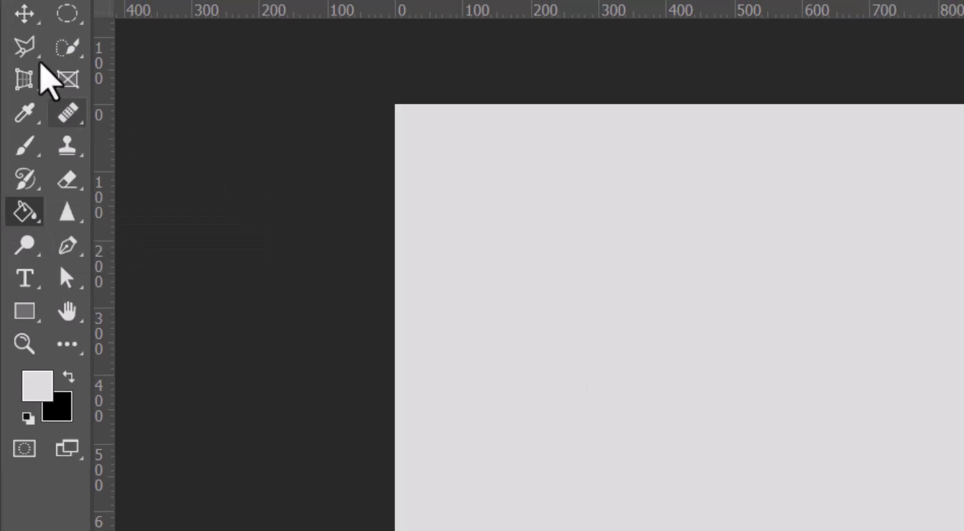
{"action": "left_click", "coordinate": [23, 16]}
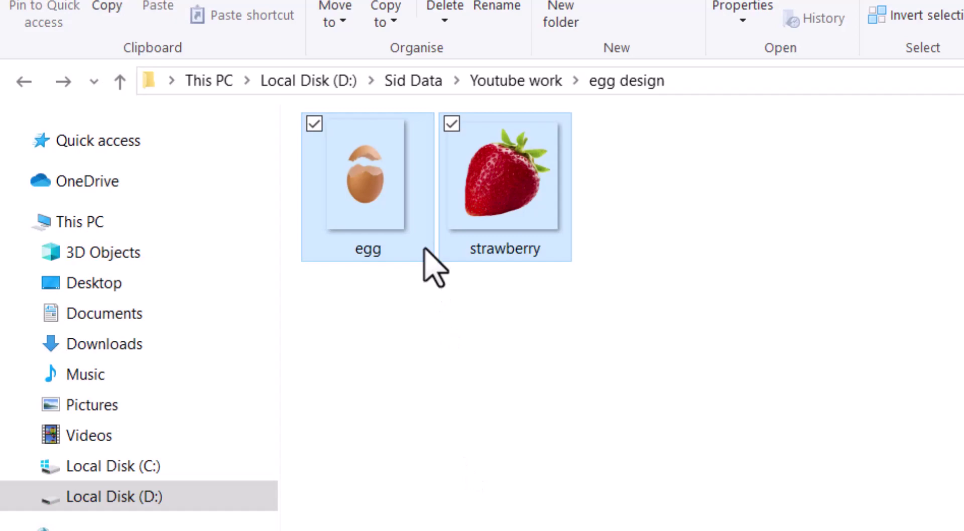
Place the cracked egg and strawberry images from the egg design folder onto the canvas.
{"action": "left_click_drag", "start_coordinate": [424, 253], "coordinate": [431, 409]}
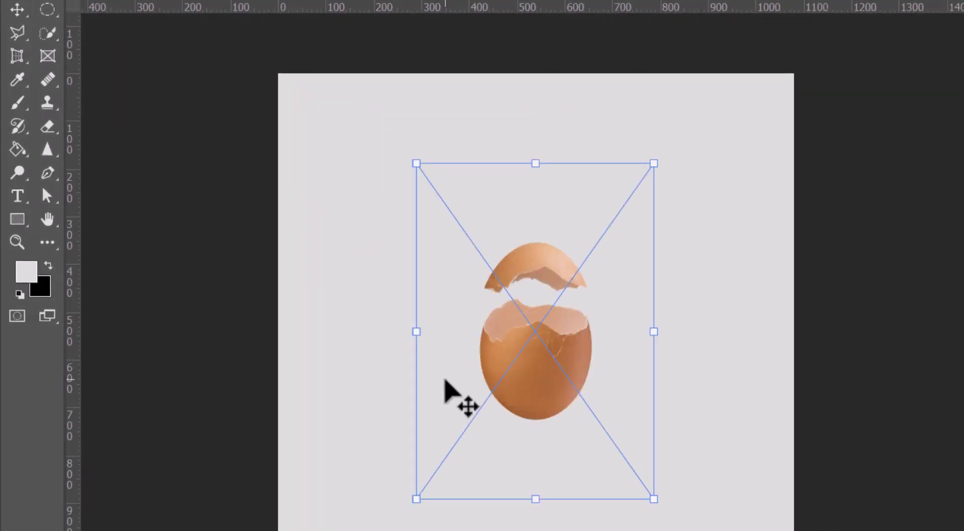
{"action": "key", "text": "Return"}
{"action": "key", "text": "Return"}
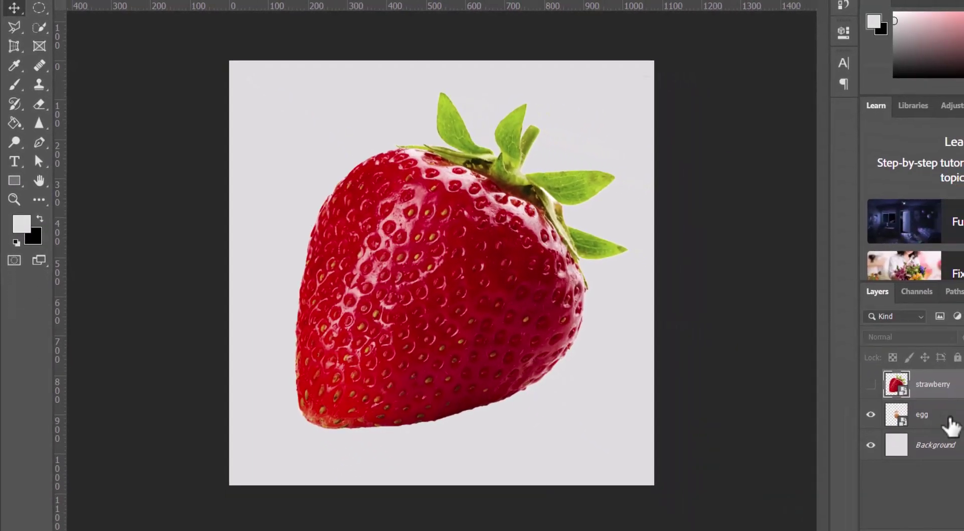
Hide the strawberry layer and scale the egg layer up with Free Transform.
{"action": "left_click", "coordinate": [904, 399]}
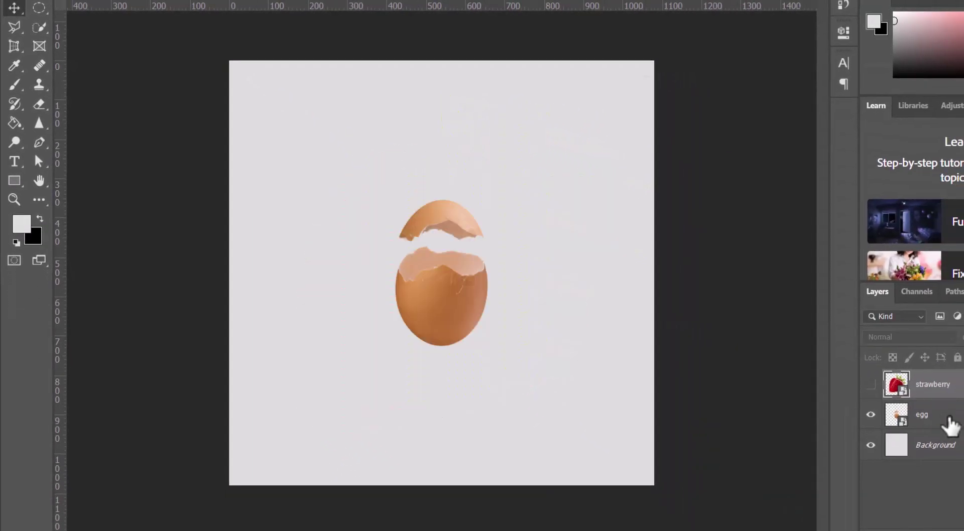
{"action": "left_click", "coordinate": [956, 430]}
{"action": "key", "text": "ctrl+t"}
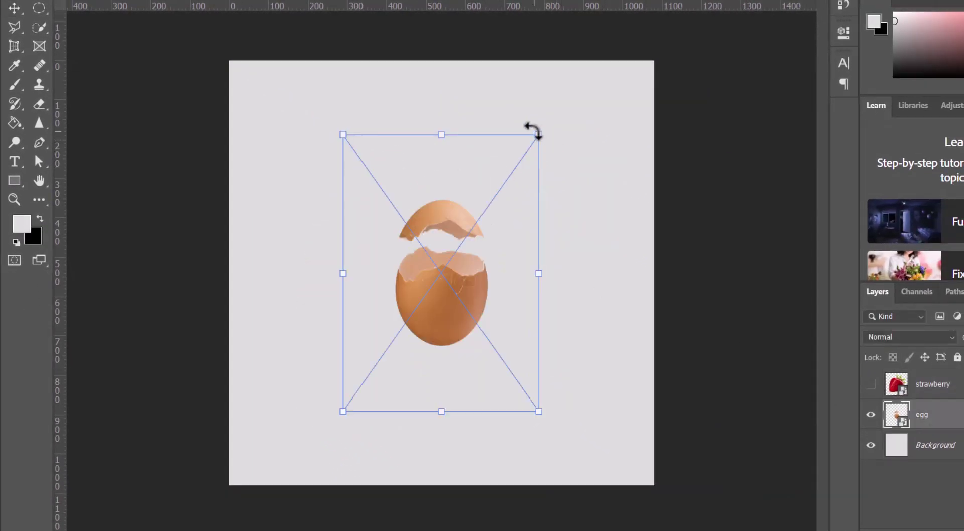
{"action": "left_click_drag", "start_coordinate": [539, 134], "coordinate": [635, 12]}
{"action": "left_click_drag", "start_coordinate": [546, 198], "coordinate": [474, 277]}
{"action": "left_click_drag", "start_coordinate": [577, 485], "coordinate": [617, 503]}
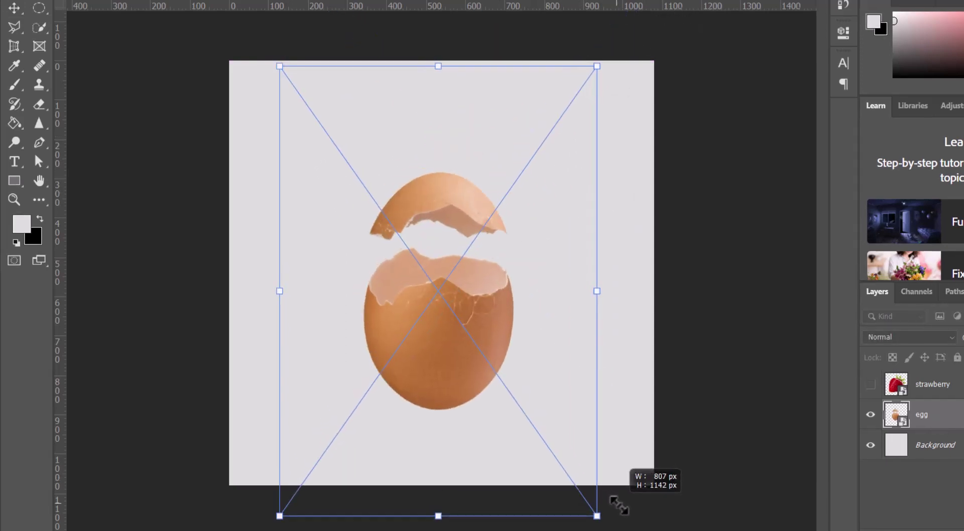
{"action": "key", "text": "Return"}
Centre the egg horizontally and vertically on the canvas, then show and select the strawberry layer.
{"action": "key", "text": "ctrl+a"}
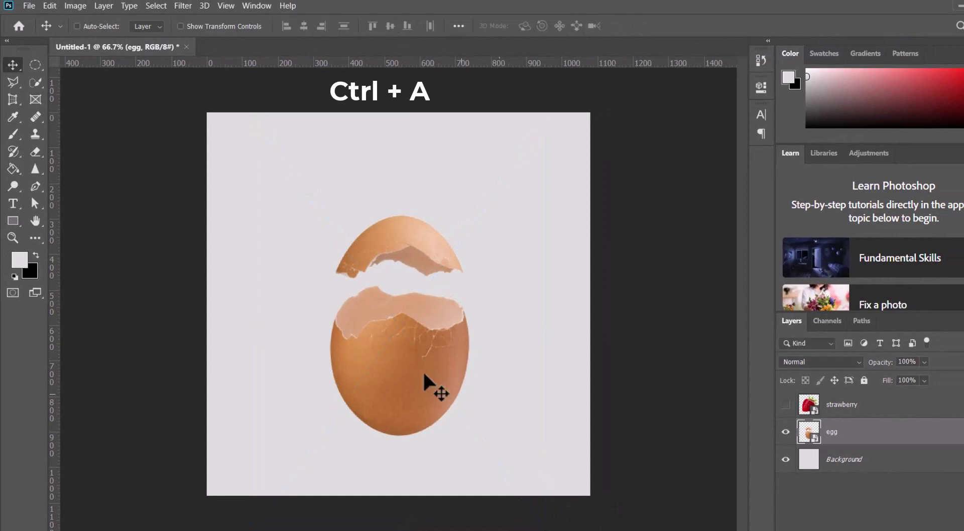
{"action": "left_click_drag", "start_coordinate": [422, 370], "coordinate": [401, 362]}
{"action": "key", "text": "ctrl+a"}
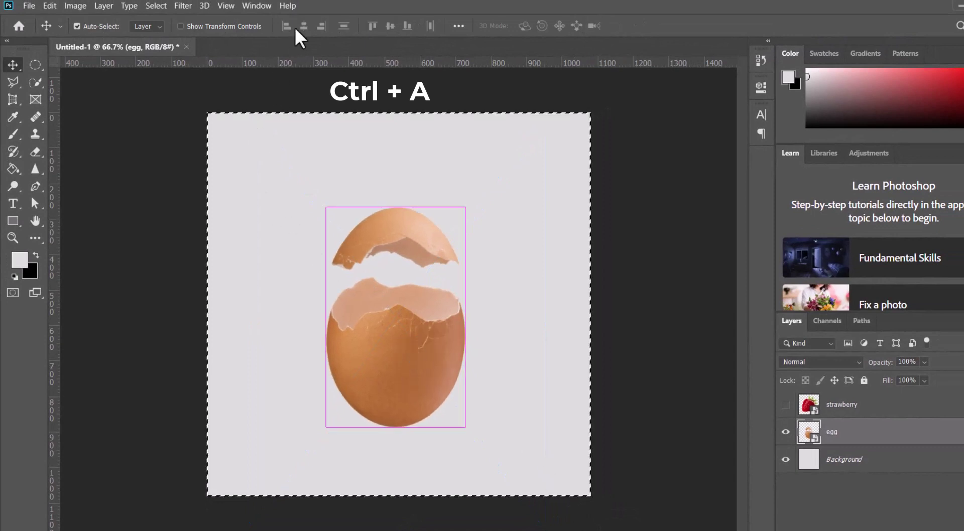
{"action": "left_click", "coordinate": [303, 26]}
{"action": "left_click", "coordinate": [390, 26]}
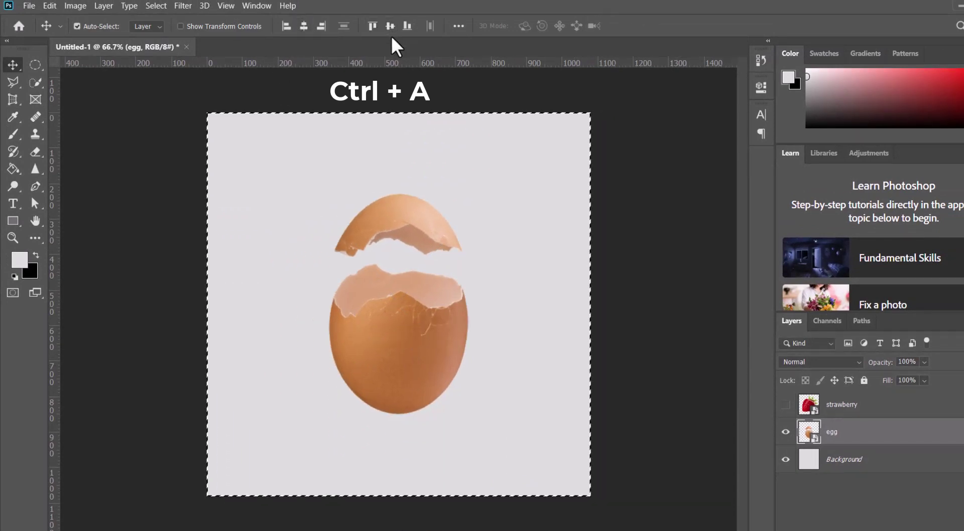
{"action": "key", "text": "ctrl+d"}
{"action": "left_click", "coordinate": [866, 409]}
{"action": "left_click", "coordinate": [786, 405]}
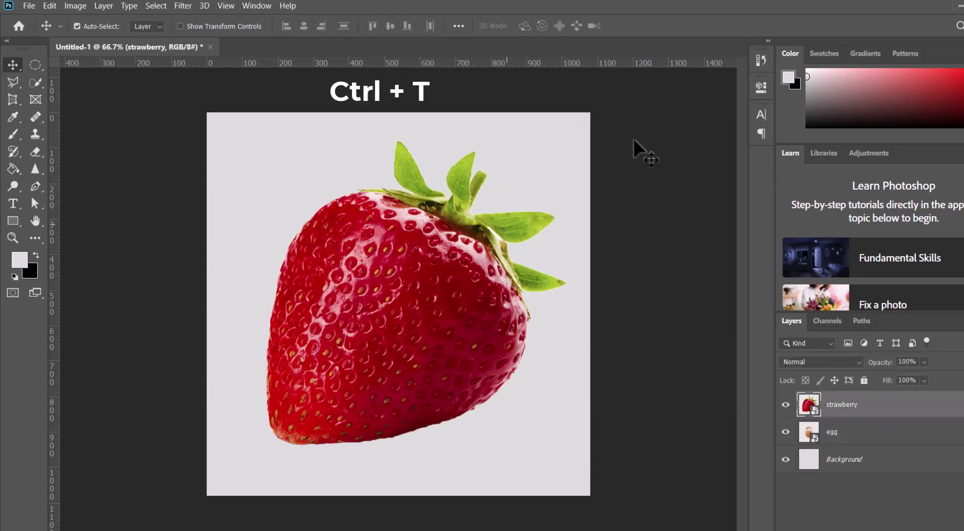
Rotate the strawberry about 144.5° so its leaves point down, and make it semi-transparent.
{"action": "key", "text": "ctrl+t"}
{"action": "mouse_move", "coordinate": [635, 137]}
{"action": "left_mouse_down"}
{"action": "mouse_move", "coordinate": [627, 359]}
{"action": "mouse_move", "coordinate": [397, 406]}
{"action": "left_mouse_up"}
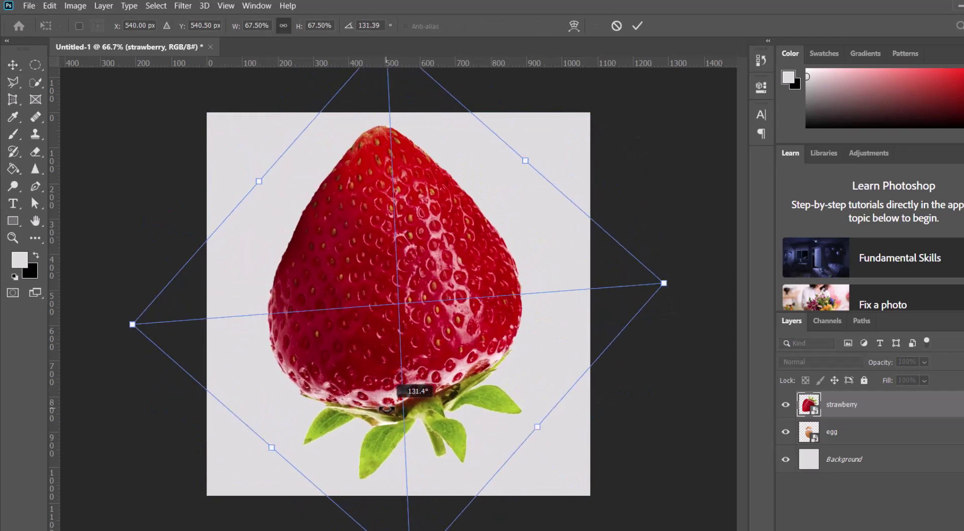
{"action": "left_click_drag", "start_coordinate": [396, 406], "coordinate": [429, 428]}
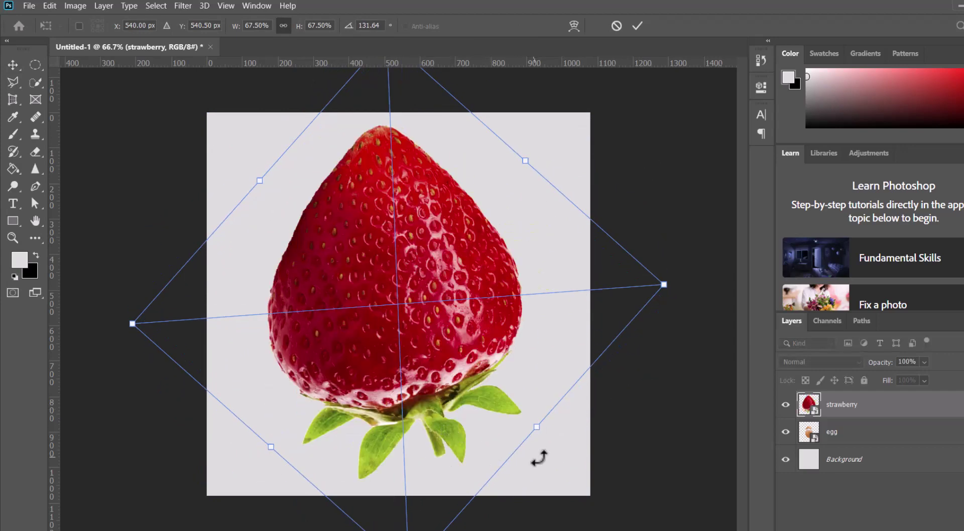
{"action": "left_click_drag", "start_coordinate": [538, 458], "coordinate": [501, 483]}
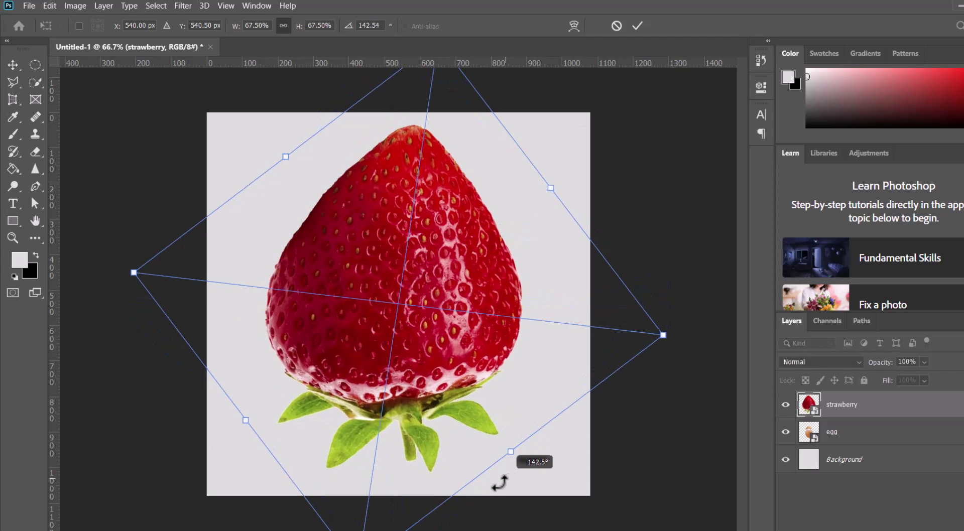
{"action": "left_click_drag", "start_coordinate": [500, 483], "coordinate": [489, 488]}
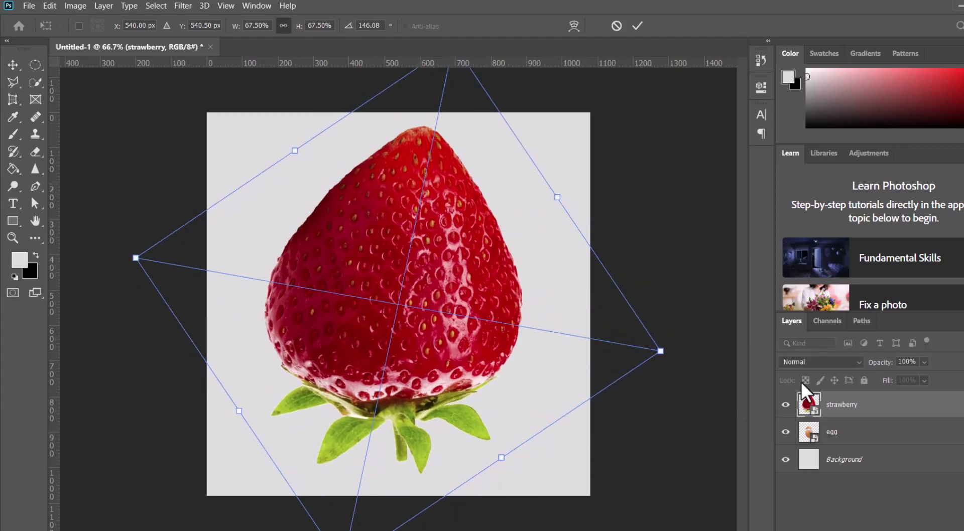
{"action": "left_click_drag", "start_coordinate": [877, 366], "coordinate": [882, 368]}
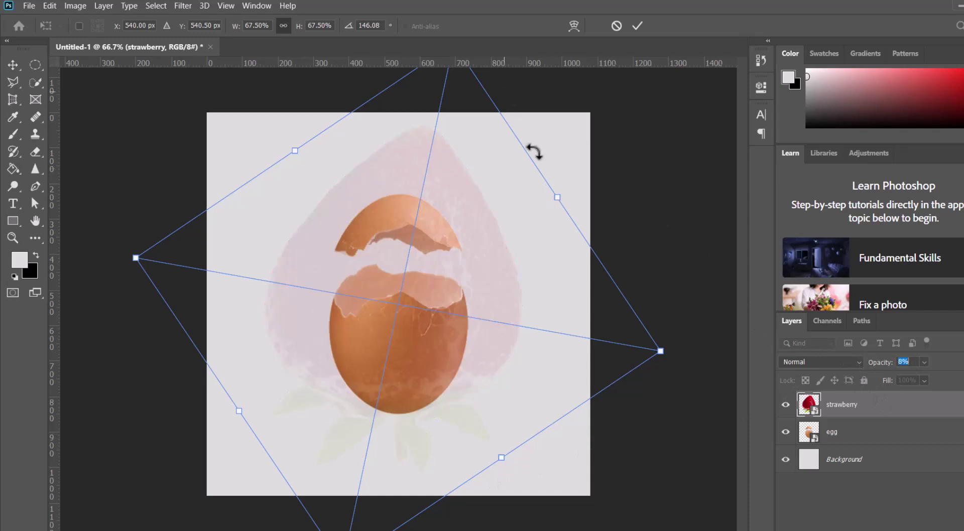
Shrink the strawberry to about 42% and align it over the egg at 32% opacity.
{"action": "left_click_drag", "start_coordinate": [657, 351], "coordinate": [495, 376]}
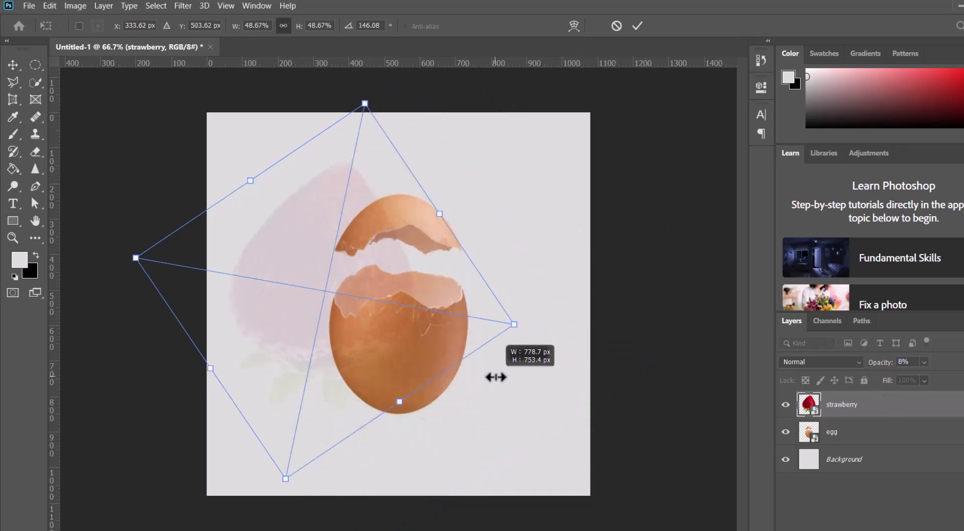
{"action": "mouse_move", "coordinate": [327, 322]}
{"action": "left_mouse_down"}
{"action": "mouse_move", "coordinate": [376, 352]}
{"action": "mouse_move", "coordinate": [393, 349]}
{"action": "left_mouse_up"}
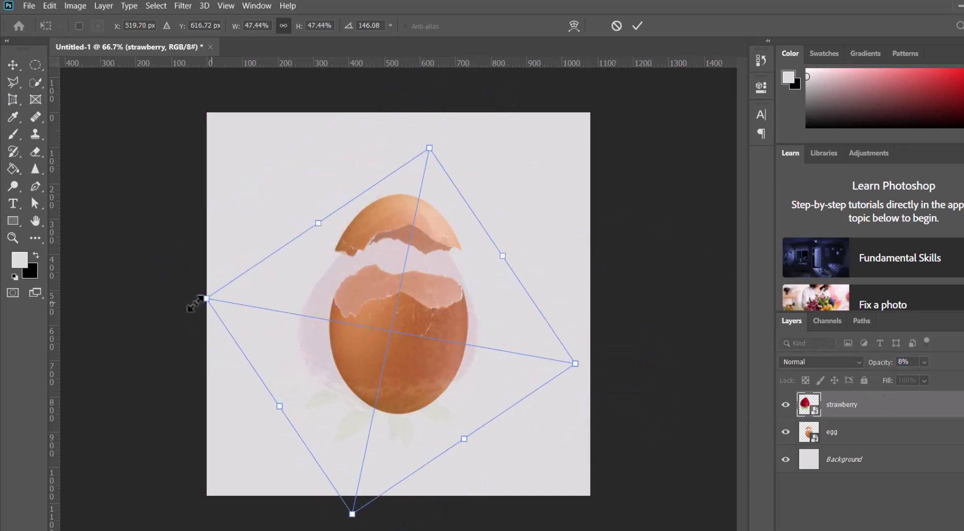
{"action": "left_click_drag", "start_coordinate": [206, 300], "coordinate": [258, 308]}
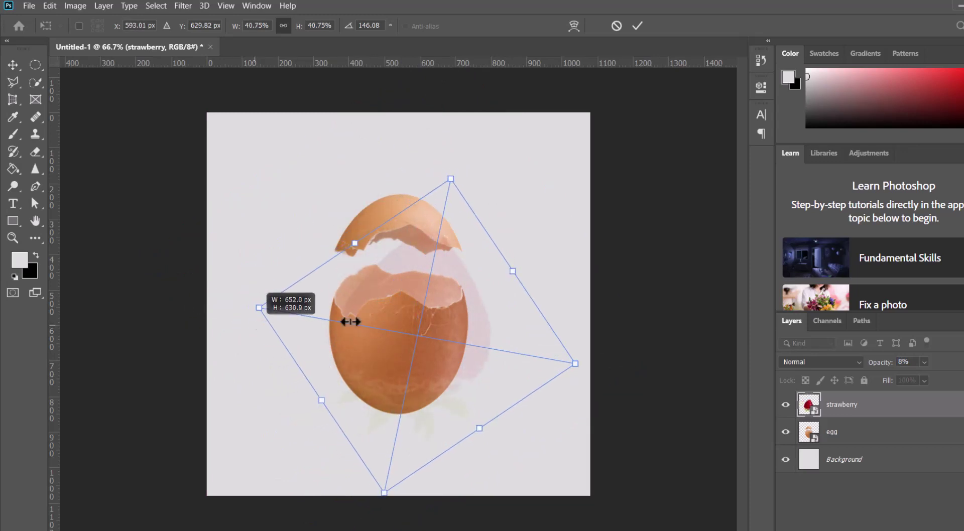
{"action": "left_click_drag", "start_coordinate": [450, 319], "coordinate": [428, 315]}
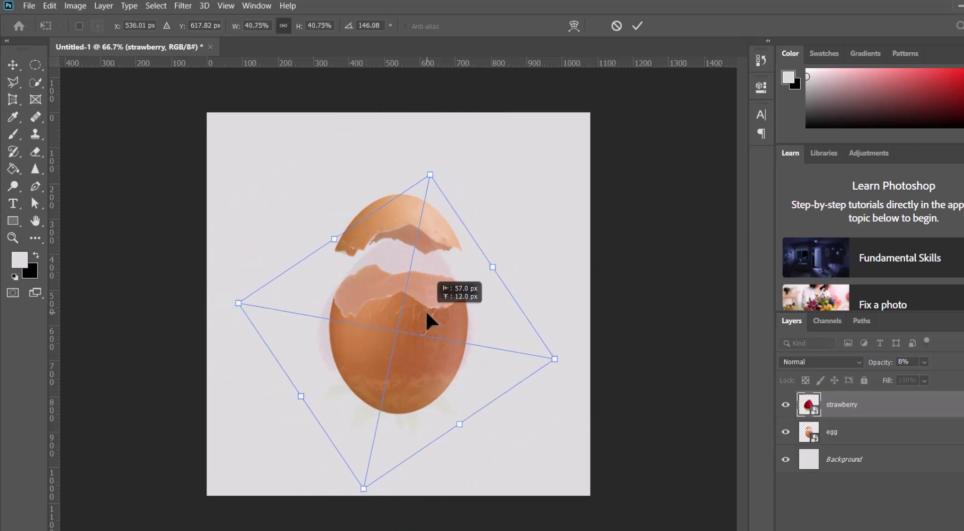
{"action": "left_click_drag", "start_coordinate": [876, 363], "coordinate": [894, 371]}
{"action": "left_click_drag", "start_coordinate": [417, 354], "coordinate": [420, 372]}
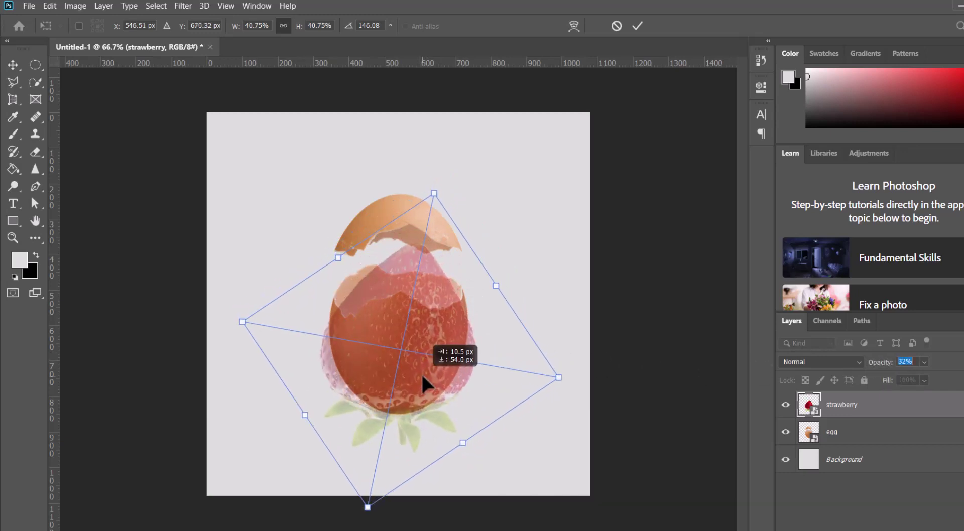
{"action": "left_click_drag", "start_coordinate": [421, 372], "coordinate": [430, 314]}
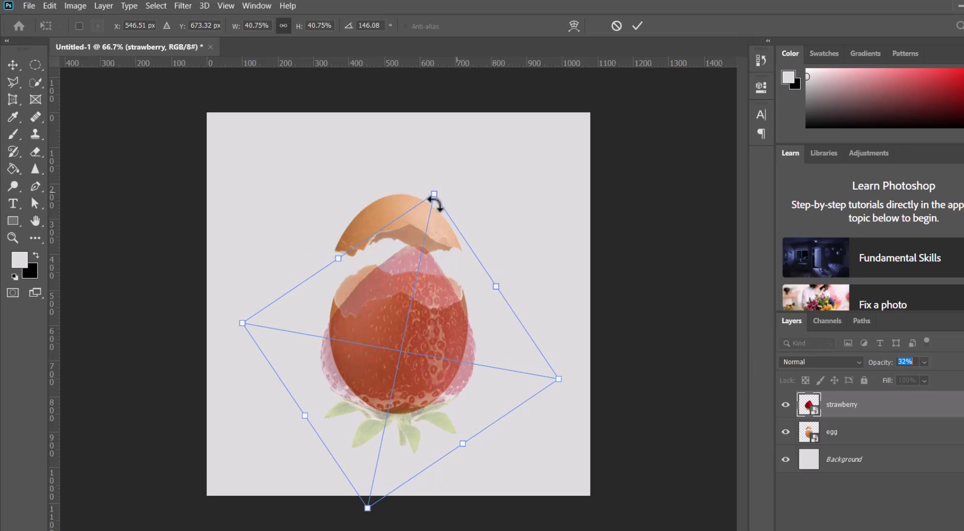
{"action": "left_click_drag", "start_coordinate": [454, 189], "coordinate": [432, 183]}
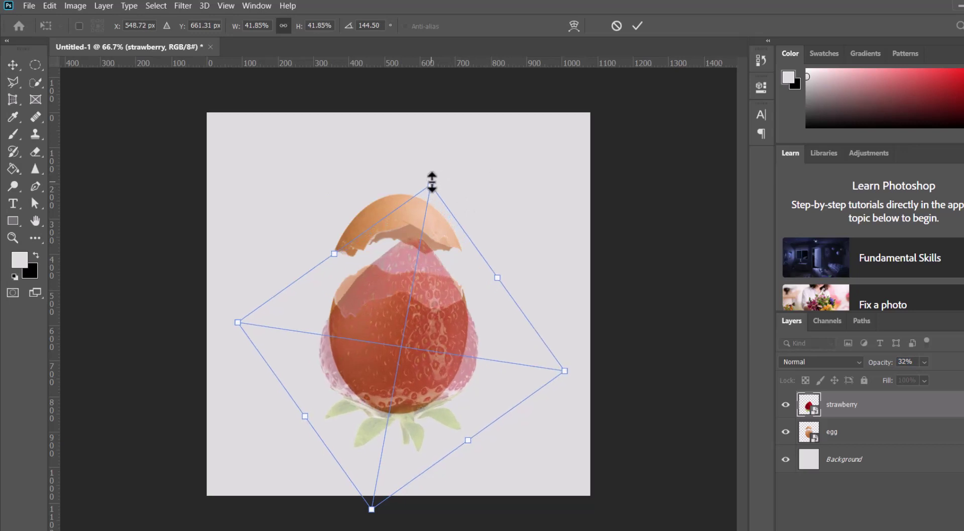
Warp the strawberry's upper-left toward the egg's edge and nudge it down a few pixels.
{"action": "right_click", "coordinate": [382, 349]}
{"action": "left_click", "coordinate": [404, 266]}
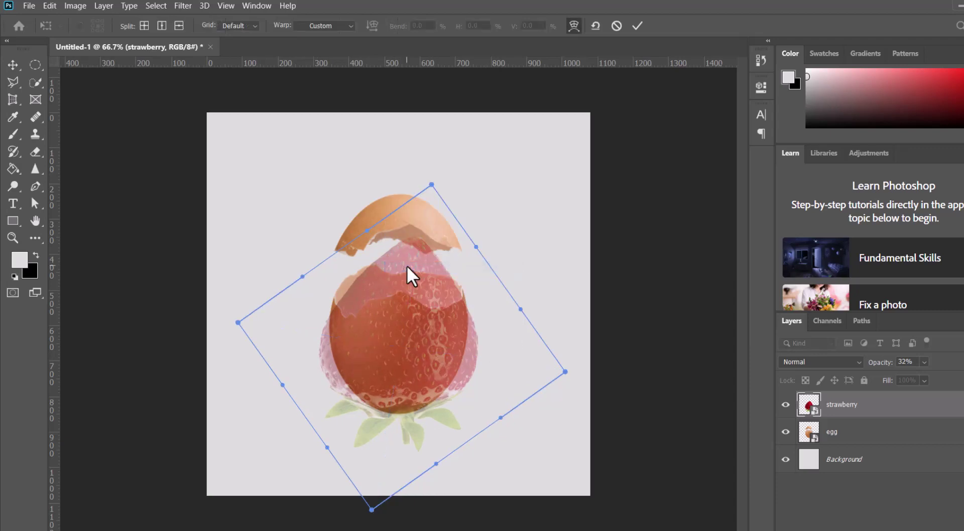
{"action": "mouse_move", "coordinate": [355, 275]}
{"action": "left_mouse_down"}
{"action": "mouse_move", "coordinate": [348, 270]}
{"action": "mouse_move", "coordinate": [457, 284]}
{"action": "left_mouse_up"}
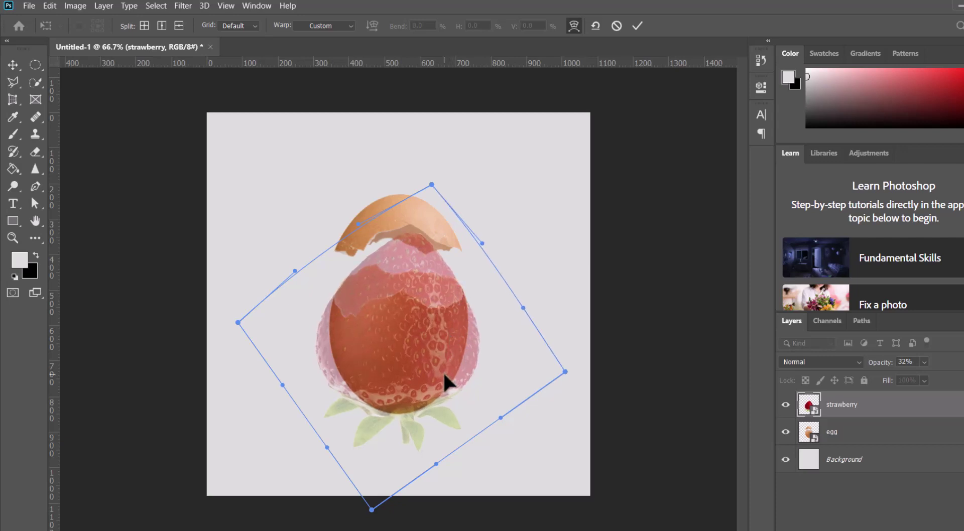
{"action": "key", "text": "Down"}
{"action": "key", "text": "Down"}
{"action": "key", "text": "Down"}
{"action": "key", "text": "Down"}
{"action": "key", "text": "Down"}
{"action": "key", "text": "Down"}
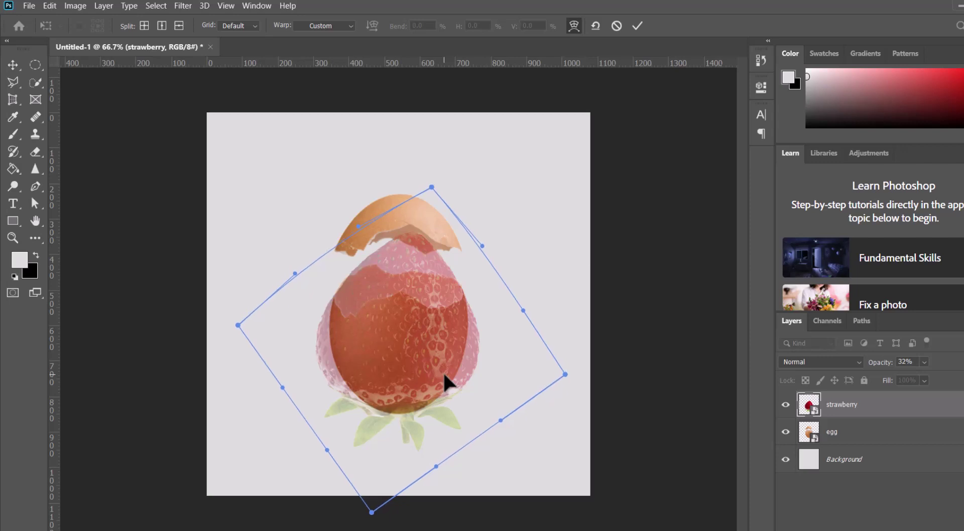
{"action": "key", "text": "Down"}
{"action": "key", "text": "Down"}
{"action": "key", "text": "Down"}
{"action": "key", "text": "Down"}
{"action": "key", "text": "Down"}
{"action": "key", "text": "Down"}
{"action": "key", "text": "Down"}
{"action": "key", "text": "Down"}
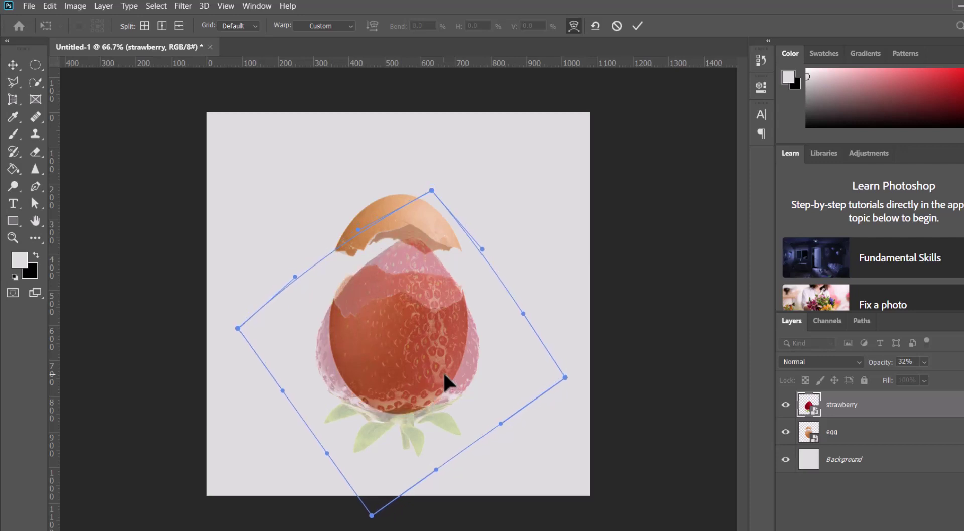
{"action": "key", "text": "Down"}
{"action": "key", "text": "Down"}
{"action": "key", "text": "Down"}
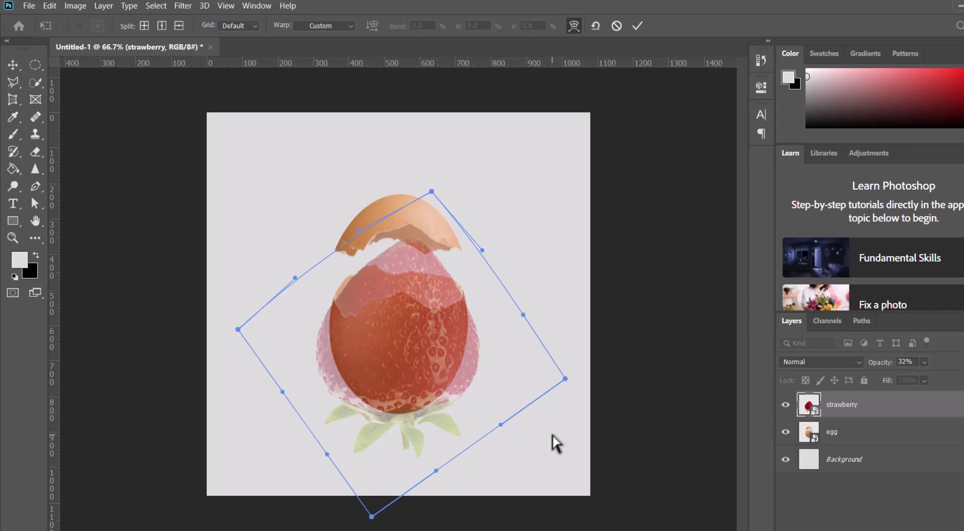
{"action": "key", "text": "Down"}
{"action": "key", "text": "Down"}
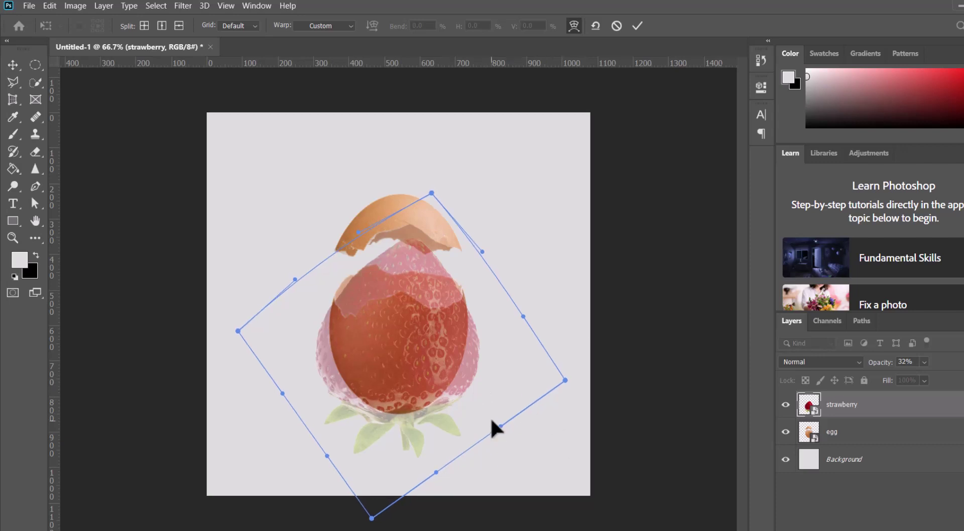
{"action": "key", "text": "Down"}
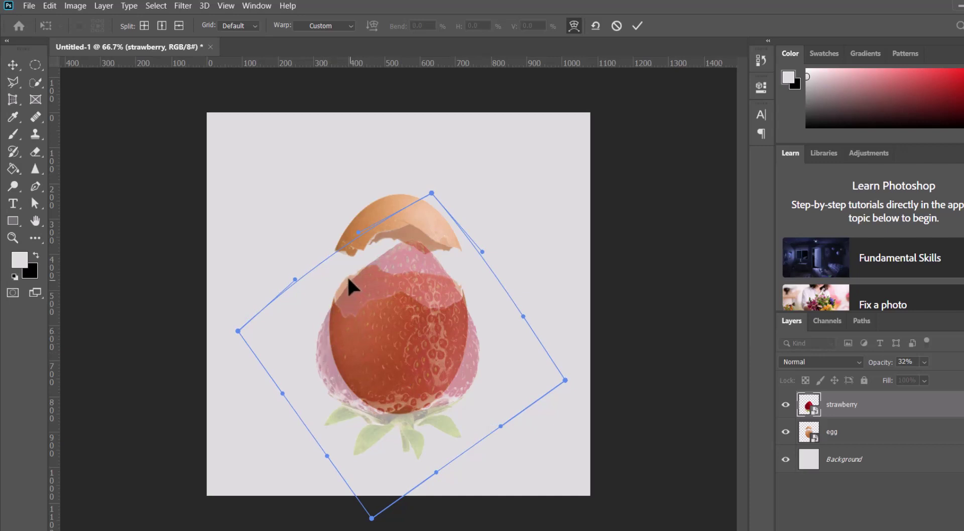
Refine the warp's upper-left and upper-right edges and set the strawberry opacity to 33%.
{"action": "left_click_drag", "start_coordinate": [349, 276], "coordinate": [346, 272]}
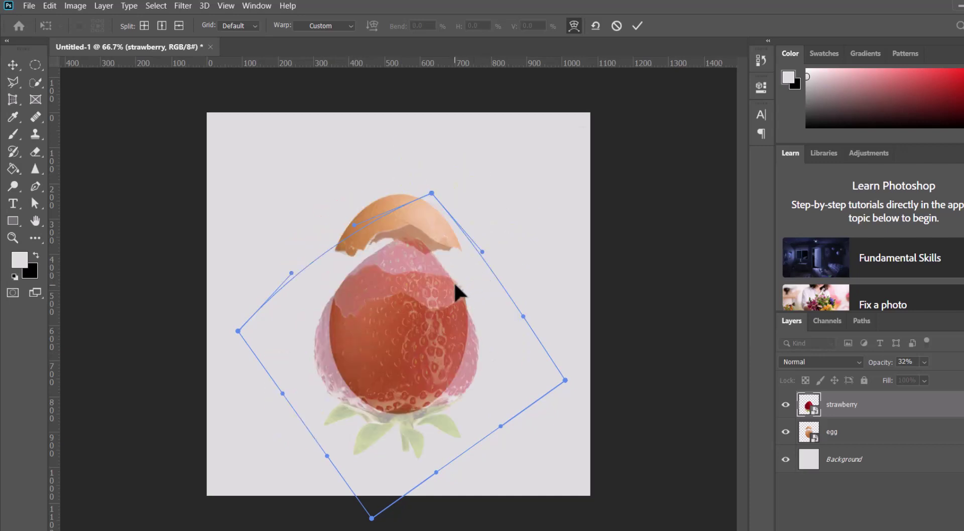
{"action": "left_click_drag", "start_coordinate": [453, 282], "coordinate": [457, 276]}
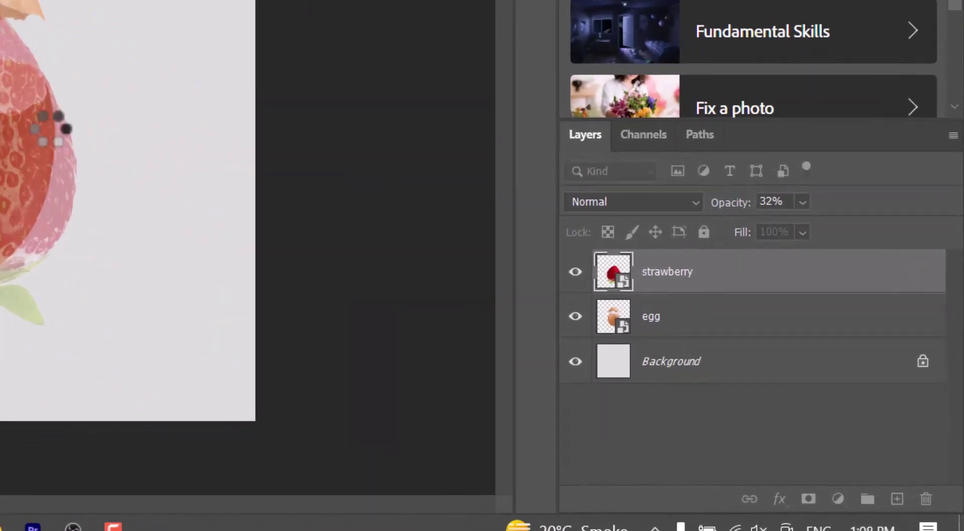
{"action": "left_click", "coordinate": [802, 202]}
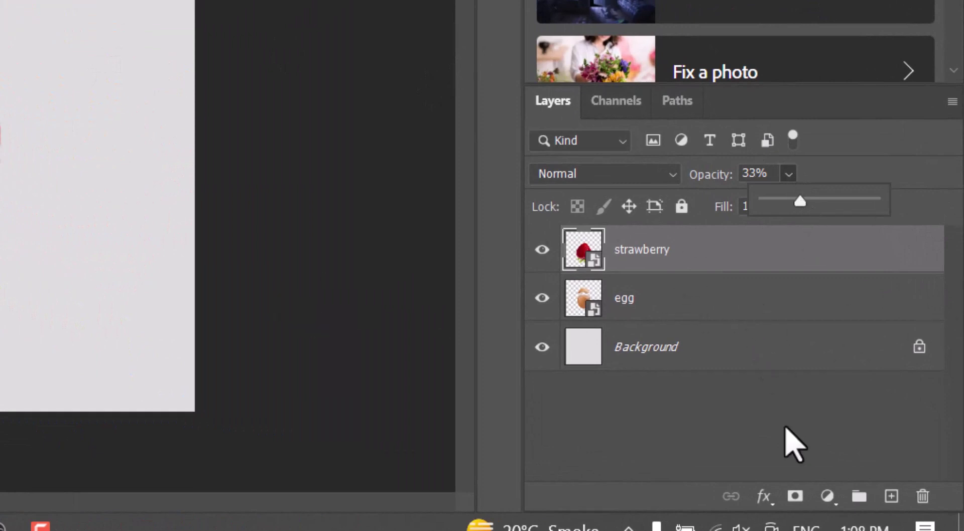
Add a layer mask to the strawberry, load the egg's outline as a selection, and pick the Brush.
{"action": "left_click", "coordinate": [802, 499]}
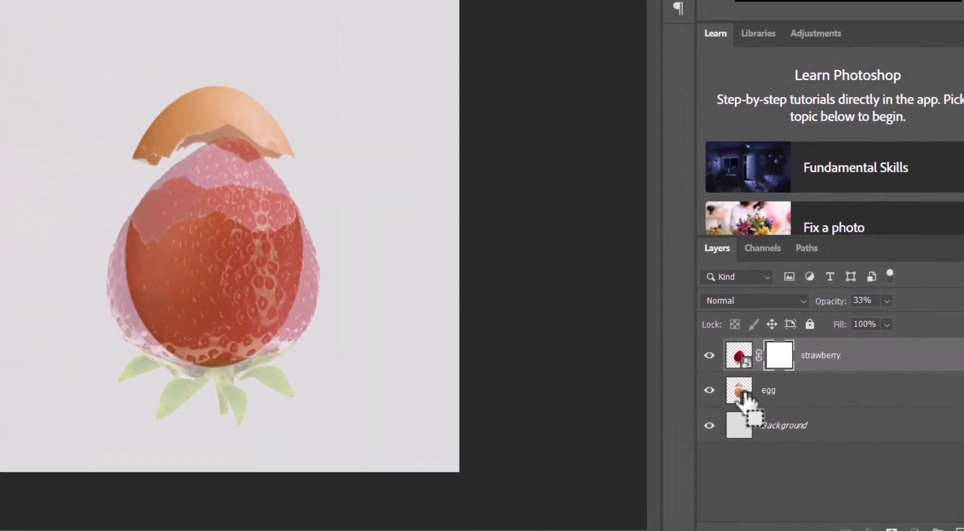
{"action": "left_click", "coordinate": [583, 298], "text": "ctrl"}
{"action": "left_click", "coordinate": [14, 145]}
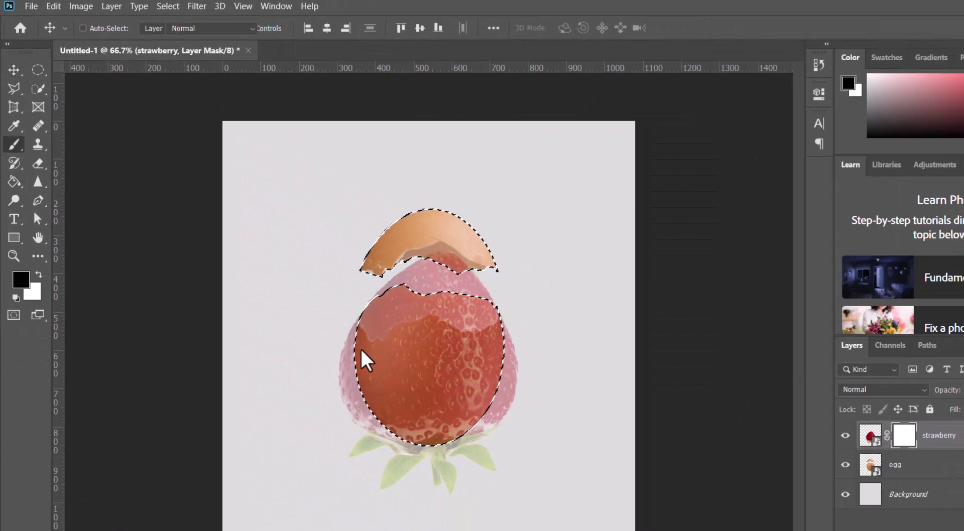
{"action": "left_click_drag", "start_coordinate": [383, 342], "coordinate": [385, 384]}
Paint black on the strawberry mask to hide it across the egg's lower half, zoomed to 100%.
{"action": "key", "text": "ctrl+z"}
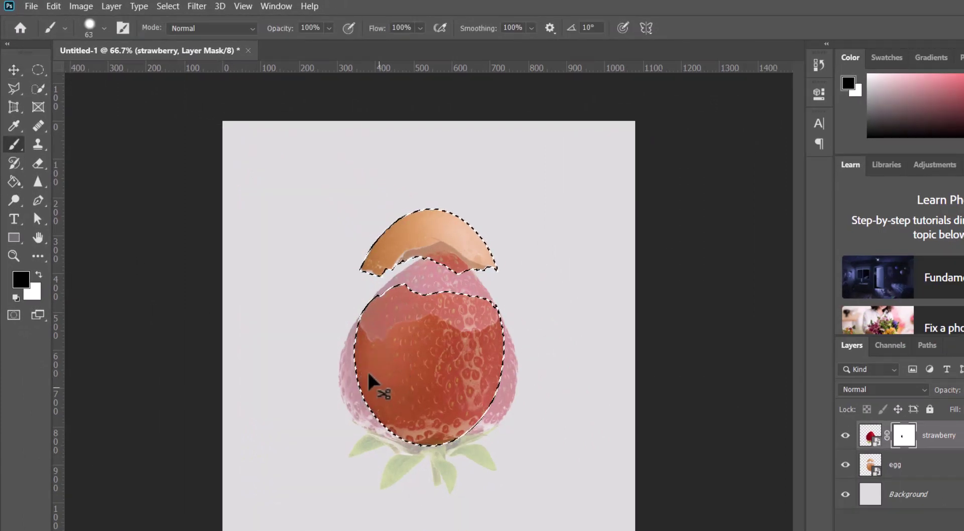
{"action": "mouse_move", "coordinate": [355, 344]}
{"action": "left_mouse_down"}
{"action": "mouse_move", "coordinate": [387, 430]}
{"action": "mouse_move", "coordinate": [431, 448]}
{"action": "mouse_move", "coordinate": [464, 439]}
{"action": "mouse_move", "coordinate": [498, 344]}
{"action": "left_mouse_up"}
{"action": "mouse_move", "coordinate": [442, 306]}
{"action": "left_mouse_down"}
{"action": "mouse_move", "coordinate": [432, 342]}
{"action": "mouse_move", "coordinate": [407, 366]}
{"action": "mouse_move", "coordinate": [377, 351]}
{"action": "mouse_move", "coordinate": [386, 354]}
{"action": "mouse_move", "coordinate": [344, 370]}
{"action": "mouse_move", "coordinate": [391, 358]}
{"action": "mouse_move", "coordinate": [396, 370]}
{"action": "mouse_move", "coordinate": [359, 381]}
{"action": "mouse_move", "coordinate": [351, 372]}
{"action": "mouse_move", "coordinate": [403, 371]}
{"action": "mouse_move", "coordinate": [301, 352]}
{"action": "mouse_move", "coordinate": [366, 398]}
{"action": "mouse_move", "coordinate": [314, 387]}
{"action": "mouse_move", "coordinate": [297, 339]}
{"action": "mouse_move", "coordinate": [340, 370]}
{"action": "mouse_move", "coordinate": [318, 404]}
{"action": "mouse_move", "coordinate": [355, 365]}
{"action": "mouse_move", "coordinate": [280, 307]}
{"action": "left_mouse_up"}
{"action": "key", "text": "ctrl+plus"}
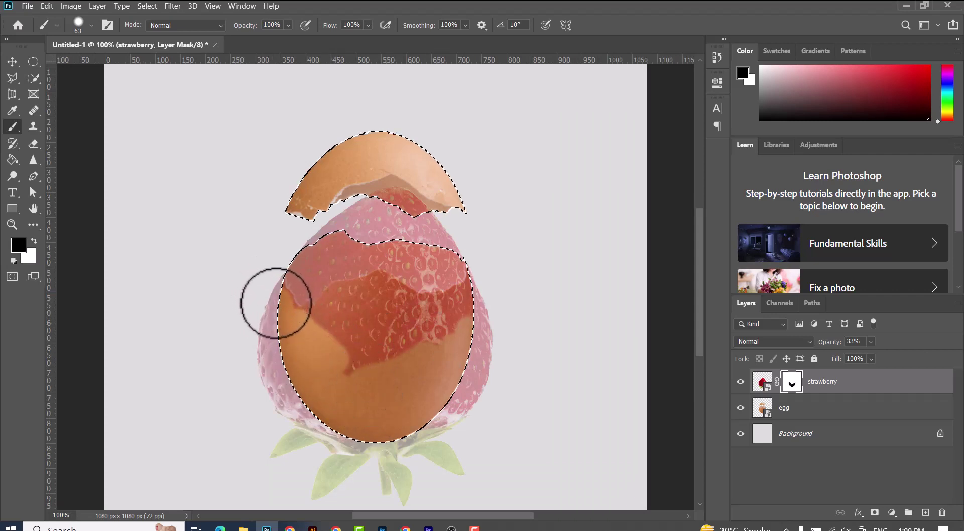
{"action": "left_click_drag", "start_coordinate": [275, 302], "coordinate": [323, 338]}
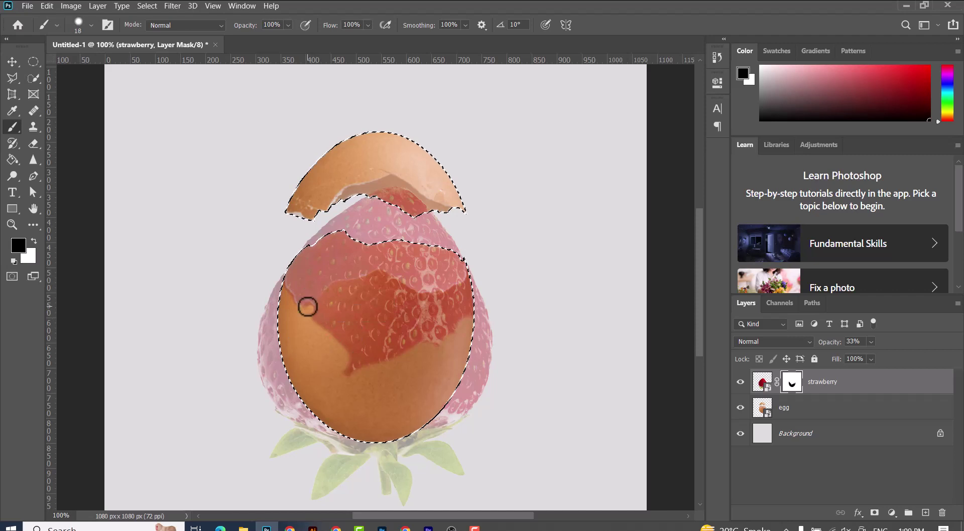
{"action": "left_click_drag", "start_coordinate": [307, 304], "coordinate": [314, 314]}
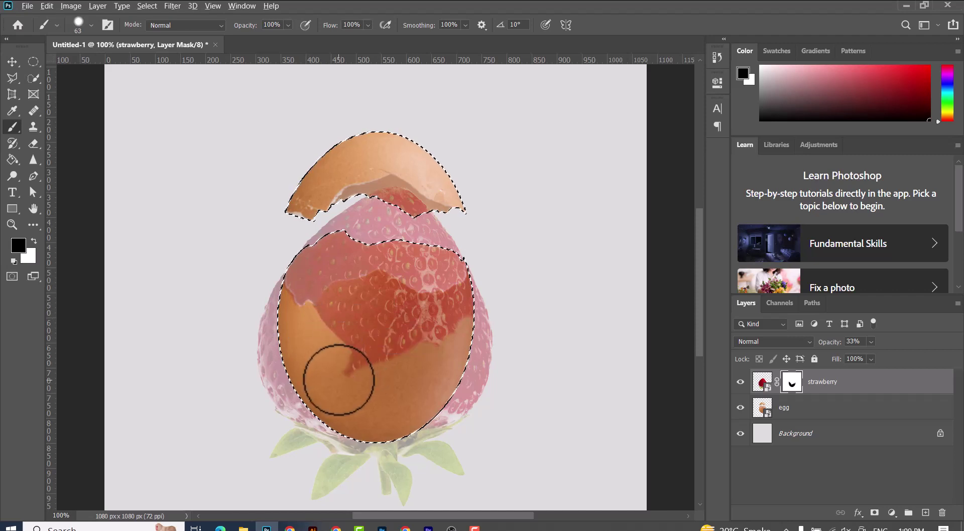
{"action": "mouse_move", "coordinate": [334, 383]}
{"action": "left_mouse_down"}
{"action": "mouse_move", "coordinate": [411, 340]}
{"action": "mouse_move", "coordinate": [476, 330]}
{"action": "mouse_move", "coordinate": [322, 322]}
{"action": "mouse_move", "coordinate": [370, 355]}
{"action": "mouse_move", "coordinate": [389, 324]}
{"action": "mouse_move", "coordinate": [417, 336]}
{"action": "mouse_move", "coordinate": [452, 325]}
{"action": "left_mouse_up"}
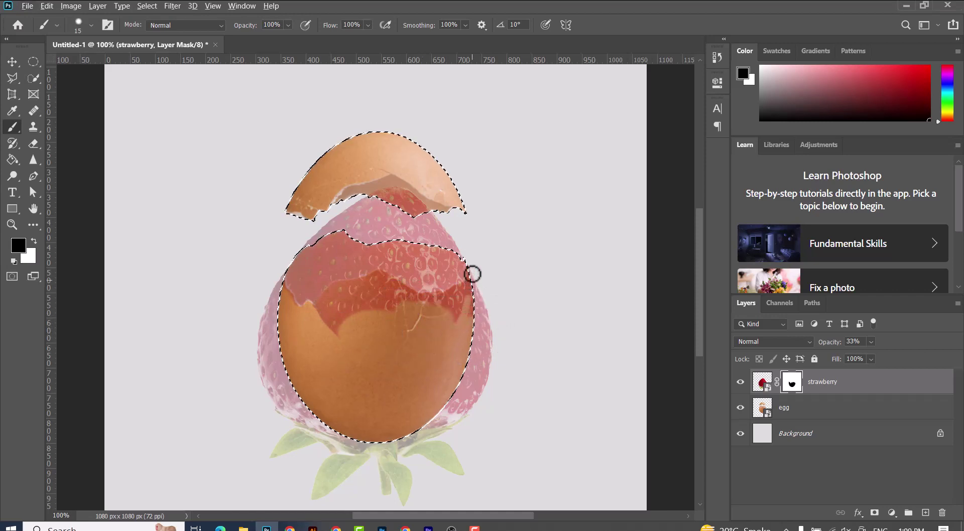
Paint black on the mask along the egg's crack line with a resized brush, then switch to white.
{"action": "left_click_drag", "start_coordinate": [463, 314], "coordinate": [470, 287]}
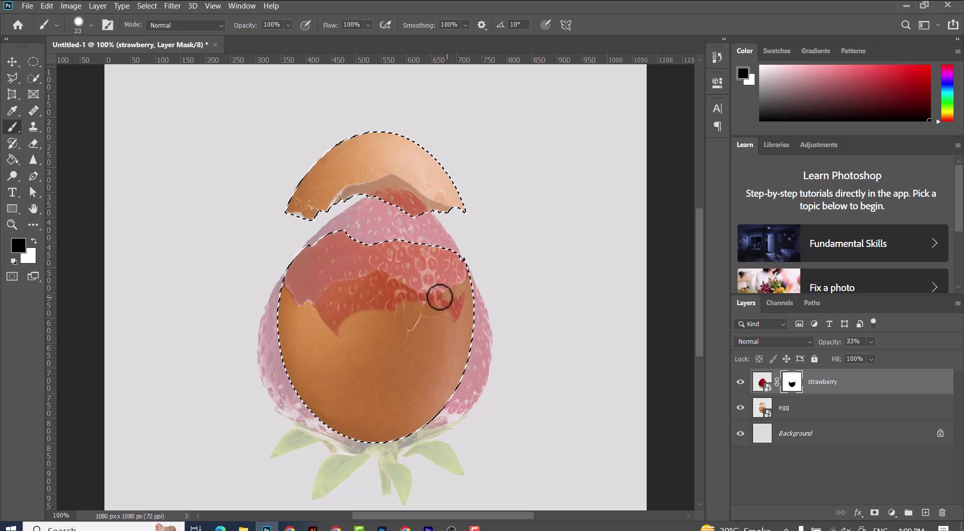
{"action": "left_click_drag", "start_coordinate": [441, 299], "coordinate": [425, 299]}
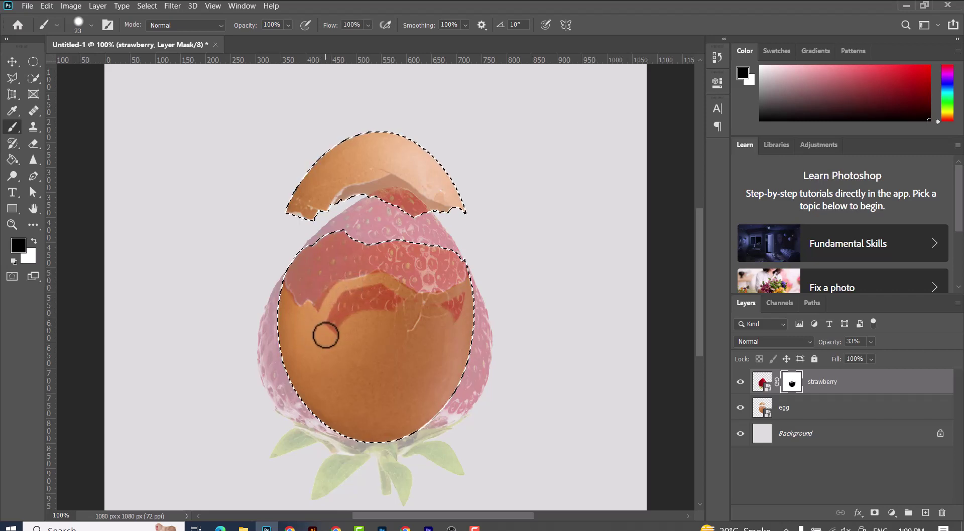
{"action": "mouse_move", "coordinate": [334, 331]}
{"action": "left_mouse_down"}
{"action": "mouse_move", "coordinate": [397, 303]}
{"action": "mouse_move", "coordinate": [453, 308]}
{"action": "mouse_move", "coordinate": [353, 299]}
{"action": "mouse_move", "coordinate": [314, 312]}
{"action": "left_mouse_up"}
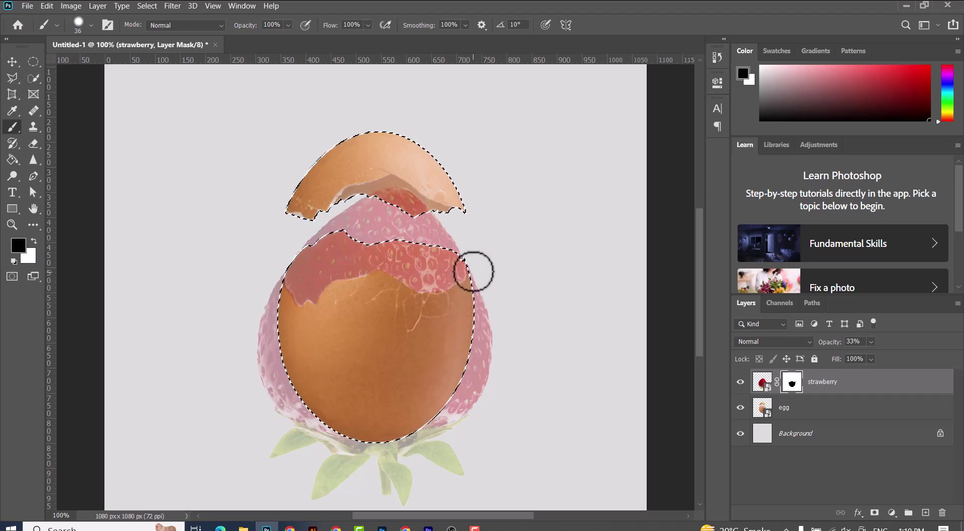
{"action": "right_click", "coordinate": [450, 290], "text": "alt"}
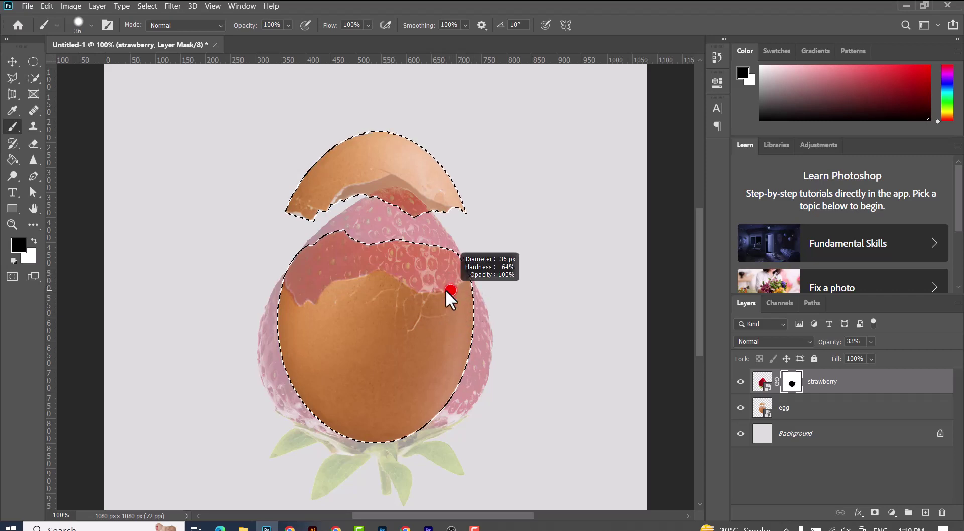
{"action": "key", "text": "x"}
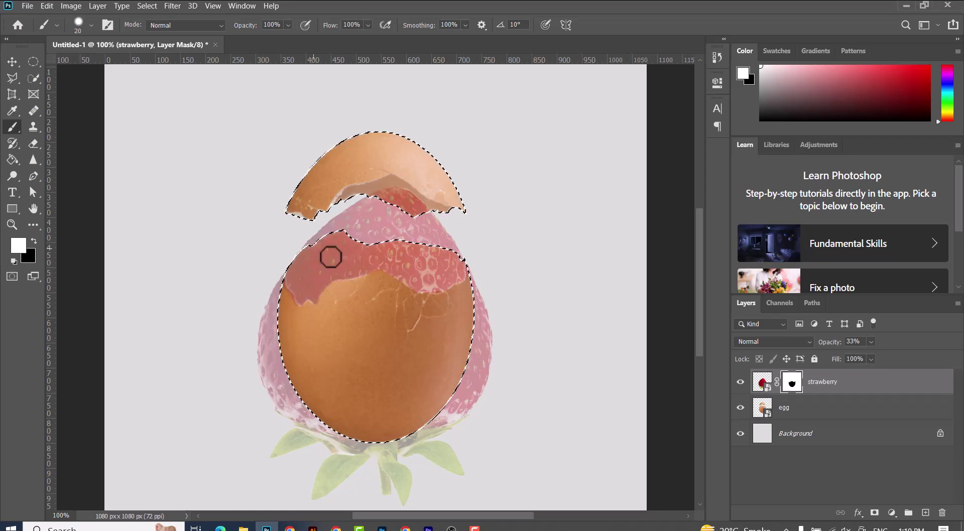
Turn on Auto-Select, drop the egg selection, and set up a black 105 px brush.
{"action": "left_click", "coordinate": [12, 62]}
{"action": "left_click", "coordinate": [72, 25]}
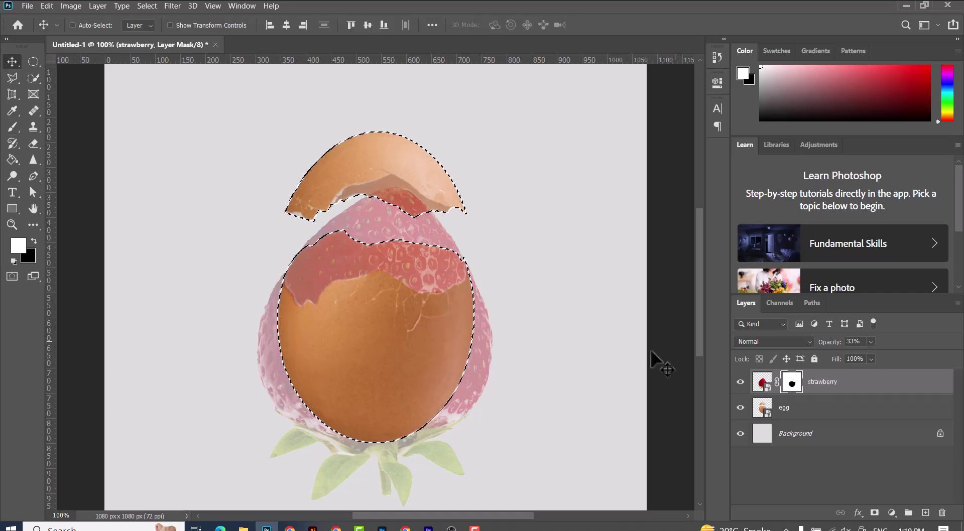
{"action": "key", "text": "ctrl+d"}
{"action": "left_click", "coordinate": [13, 127]}
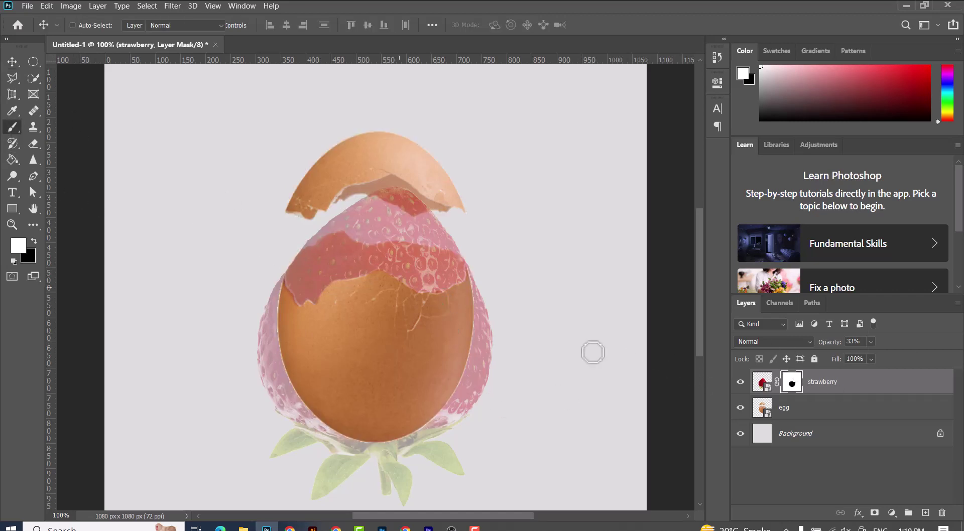
{"action": "right_click", "coordinate": [508, 340]}
{"action": "right_click", "coordinate": [476, 344], "text": "alt"}
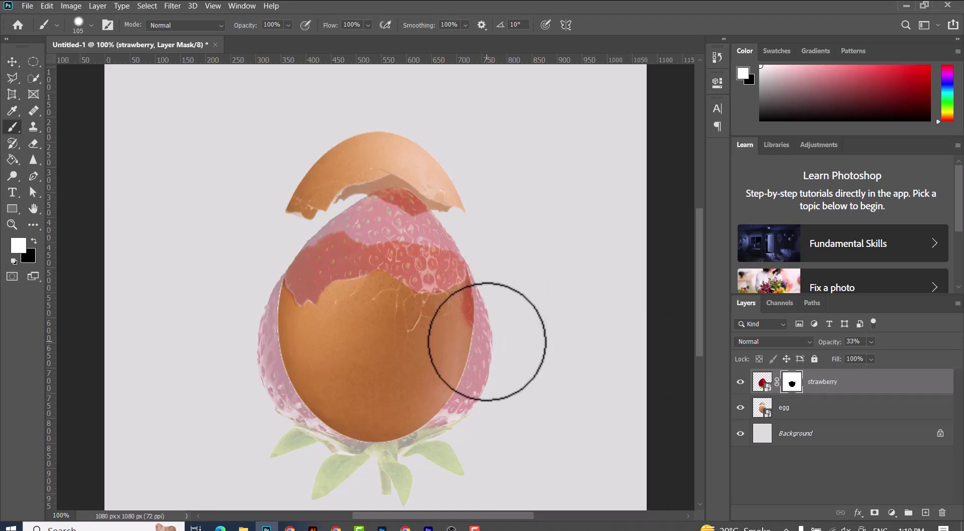
{"action": "key", "text": "x"}
Mask out strawberry edges right and lower-left of the egg and a pink speck, using a 57 px brush.
{"action": "mouse_move", "coordinate": [495, 293]}
{"action": "left_mouse_down"}
{"action": "mouse_move", "coordinate": [484, 358]}
{"action": "mouse_move", "coordinate": [460, 401]}
{"action": "mouse_move", "coordinate": [431, 412]}
{"action": "mouse_move", "coordinate": [447, 400]}
{"action": "left_mouse_up"}
{"action": "right_click", "coordinate": [463, 389], "text": "alt"}
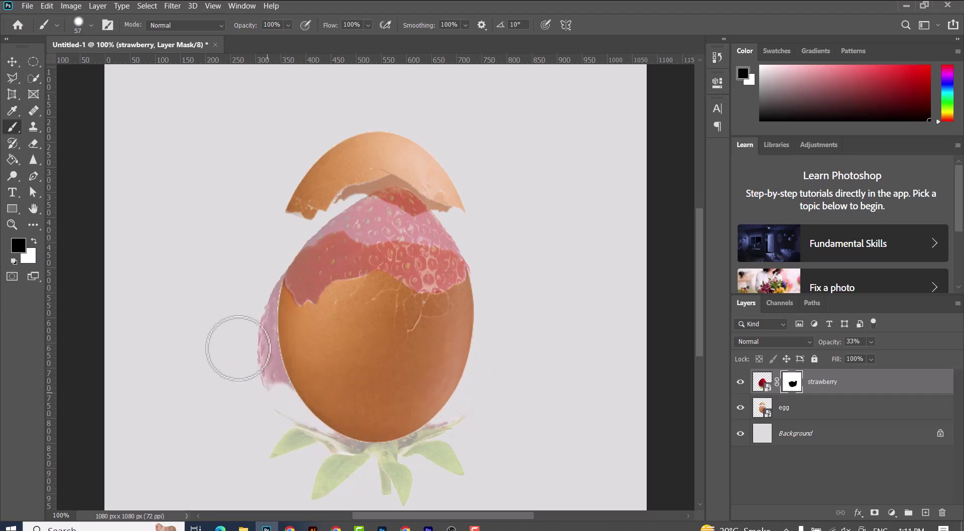
{"action": "left_click_drag", "start_coordinate": [254, 387], "coordinate": [280, 371]}
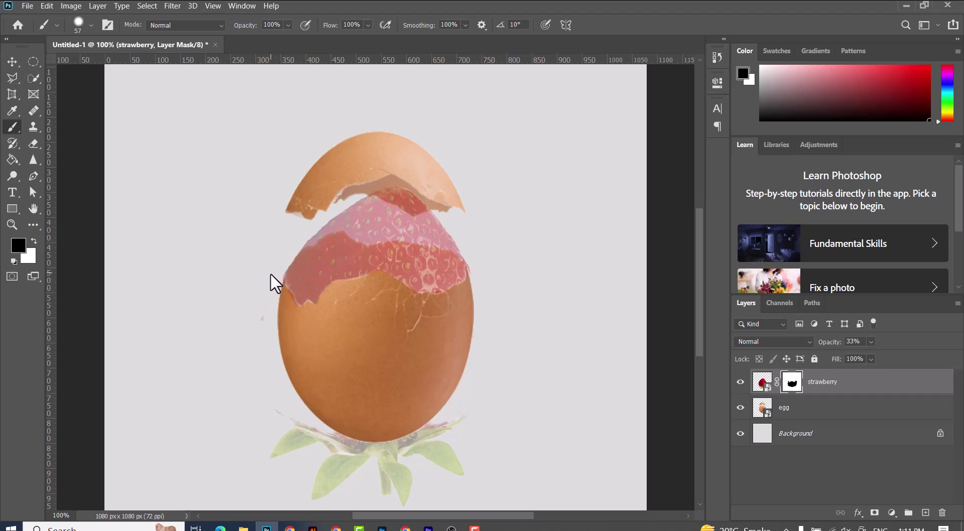
{"action": "left_click_drag", "start_coordinate": [269, 301], "coordinate": [257, 336]}
Raise the strawberry layer's opacity to 100% in the Layers panel.
{"action": "left_click", "coordinate": [871, 341]}
{"action": "left_click_drag", "start_coordinate": [864, 356], "coordinate": [956, 372]}
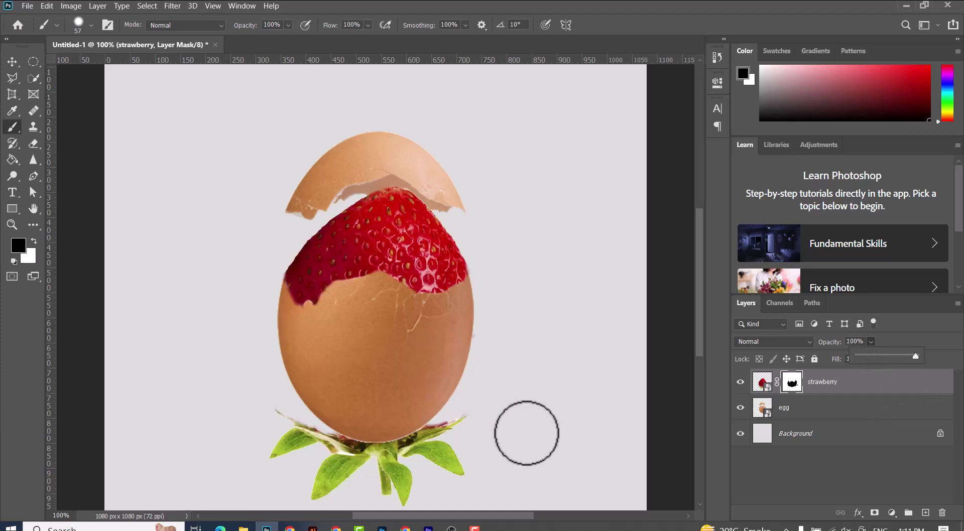
{"action": "left_click", "coordinate": [442, 420]}
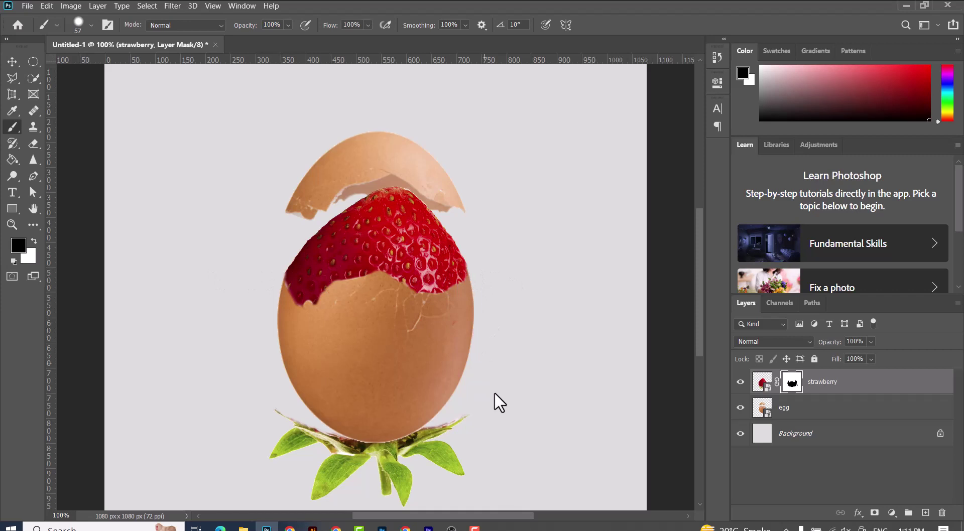
Apply an Inner Bevel & Emboss to the strawberry layer with shadow opacity lowered to 27%.
{"action": "left_click", "coordinate": [762, 381]}
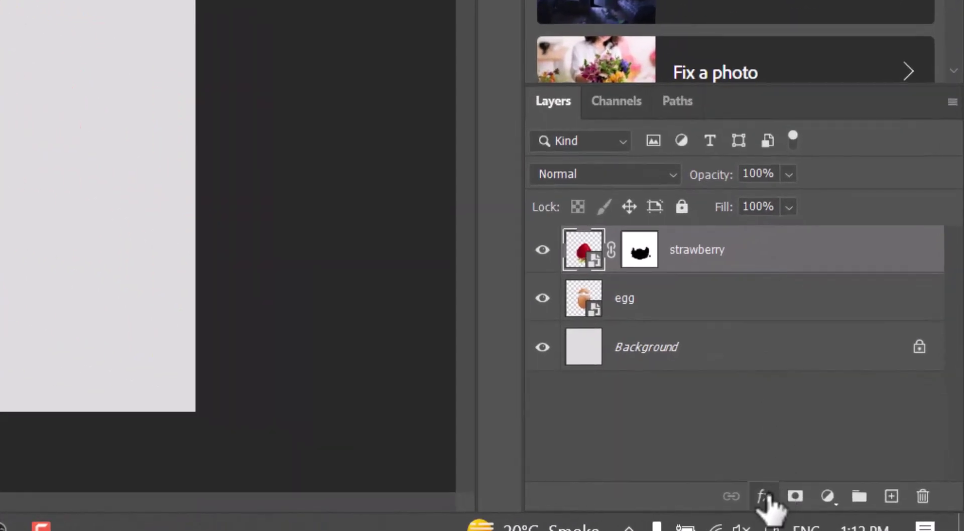
{"action": "left_click", "coordinate": [858, 512]}
{"action": "left_click", "coordinate": [778, 270]}
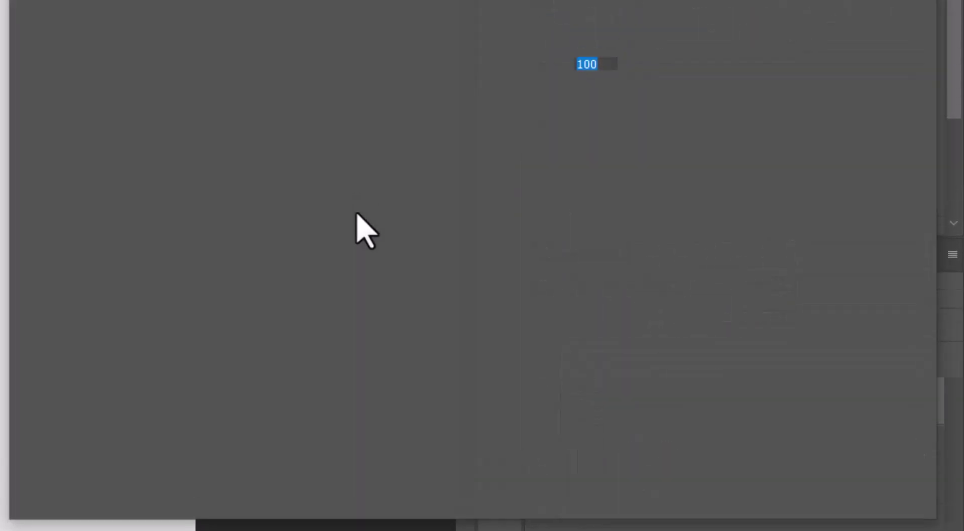
{"action": "left_click", "coordinate": [37, 104]}
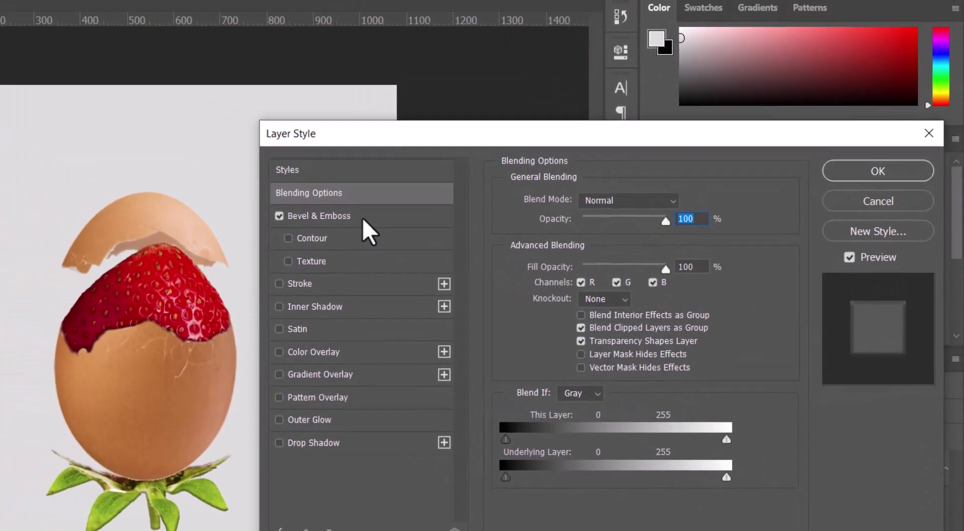
{"action": "left_click", "coordinate": [390, 226]}
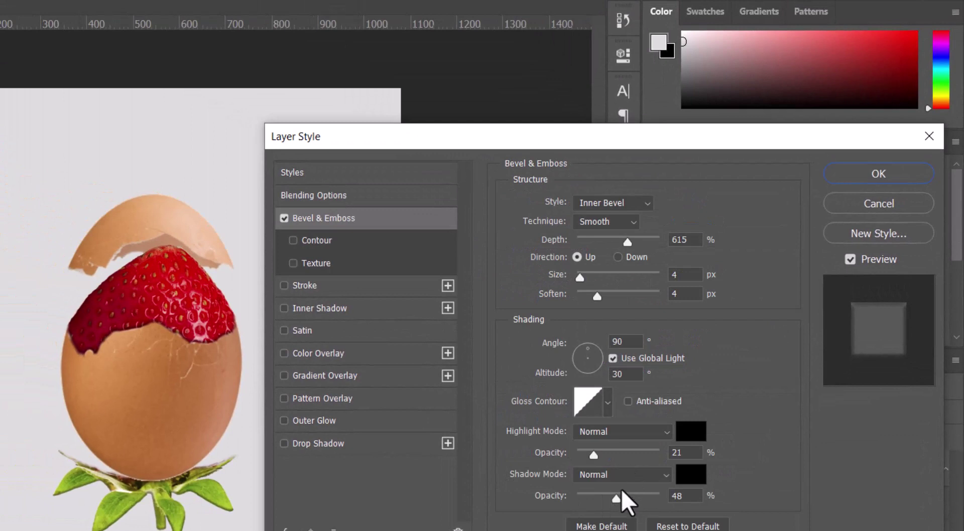
{"action": "left_click_drag", "start_coordinate": [614, 498], "coordinate": [598, 496]}
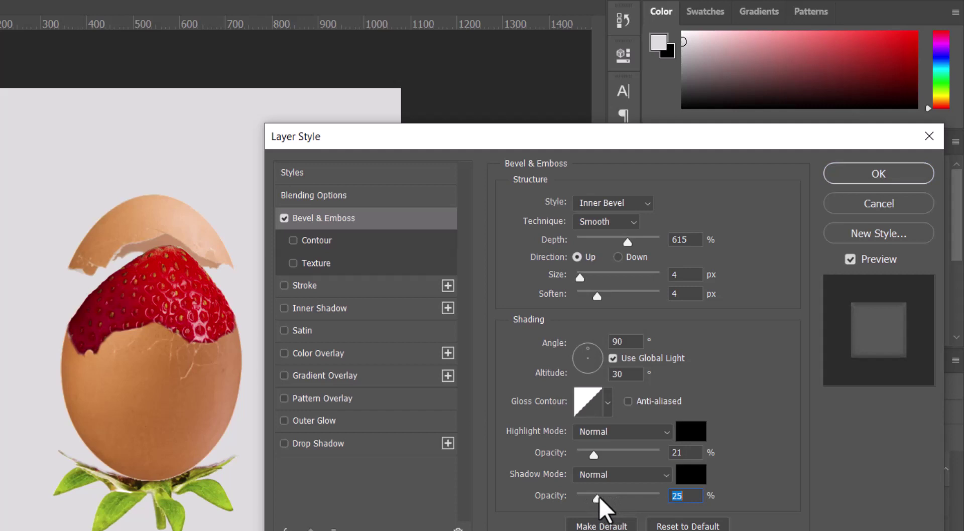
{"action": "left_click", "coordinate": [853, 175]}
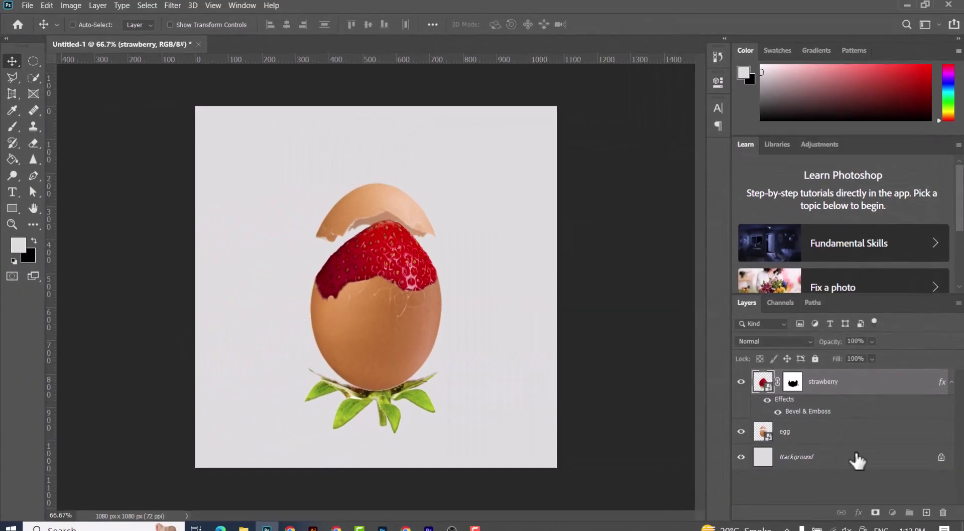
Add Layer 1 above Background and paint a soft black shadow below the egg with a ~496 px brush.
{"action": "left_click", "coordinate": [857, 460]}
{"action": "left_click", "coordinate": [926, 513]}
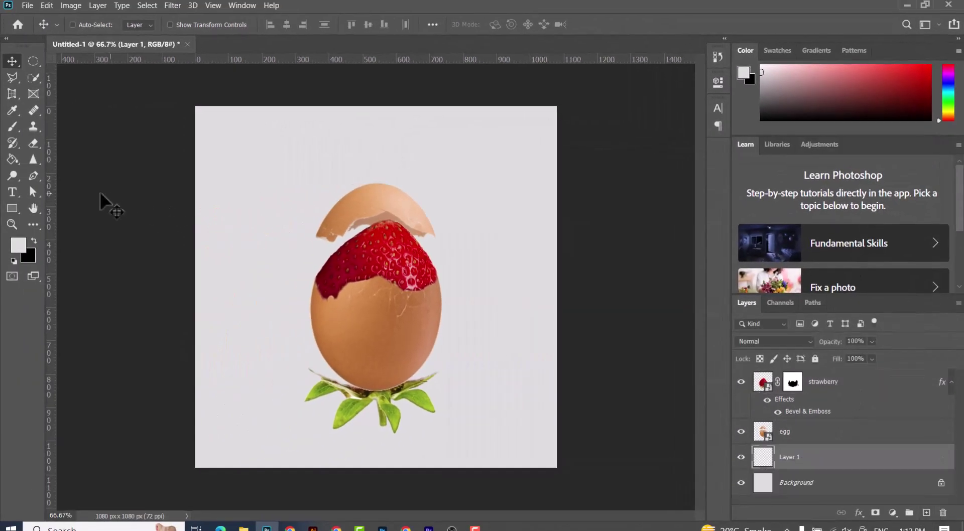
{"action": "key", "text": "x"}
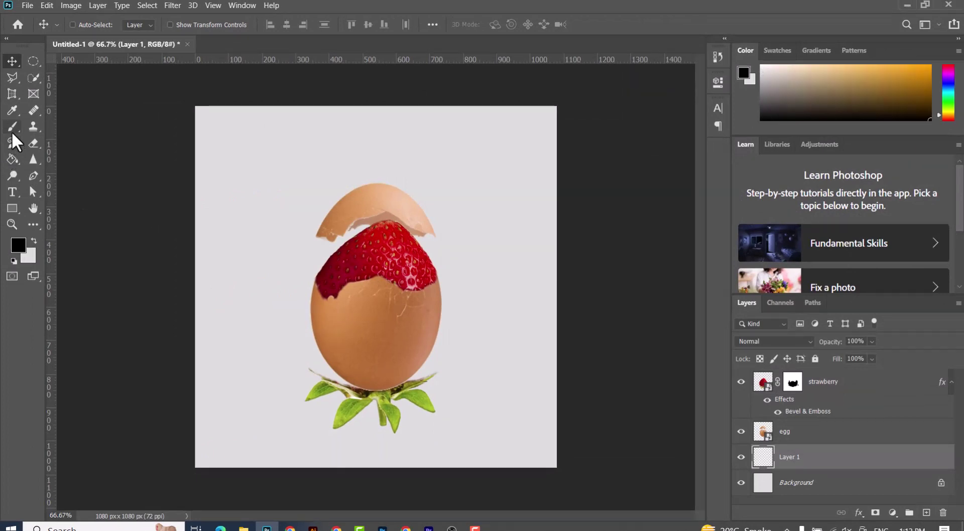
{"action": "left_click", "coordinate": [12, 126]}
{"action": "right_click", "coordinate": [332, 284]}
{"action": "key", "text": "Escape"}
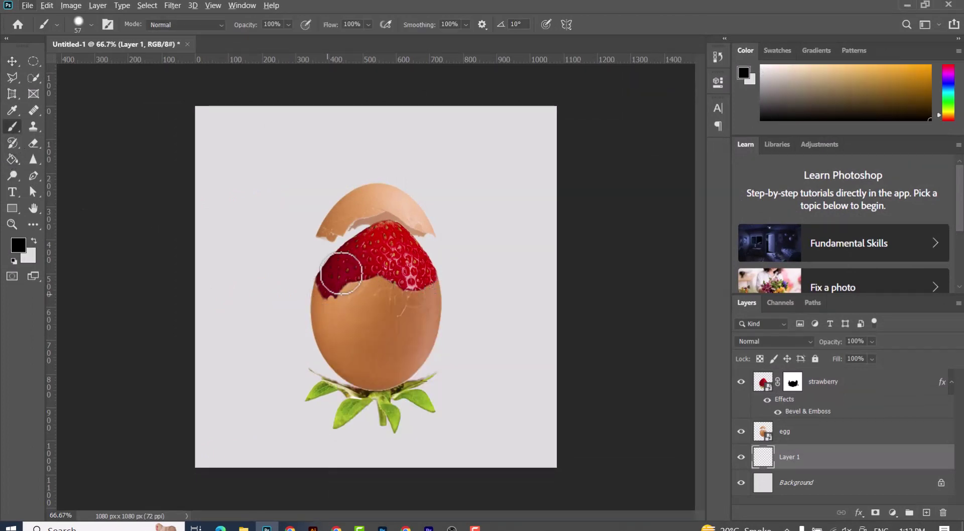
{"action": "mouse_move", "coordinate": [341, 273]}
{"action": "left_mouse_down"}
{"action": "mouse_move", "coordinate": [412, 281]}
{"action": "mouse_move", "coordinate": [357, 183]}
{"action": "mouse_move", "coordinate": [362, 136]}
{"action": "mouse_move", "coordinate": [429, 128]}
{"action": "left_mouse_up"}
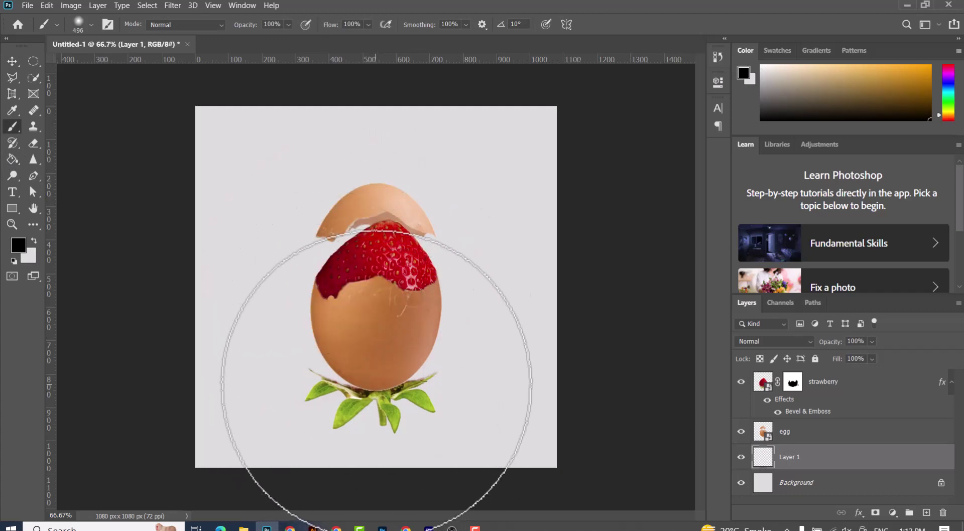
{"action": "left_click", "coordinate": [376, 382]}
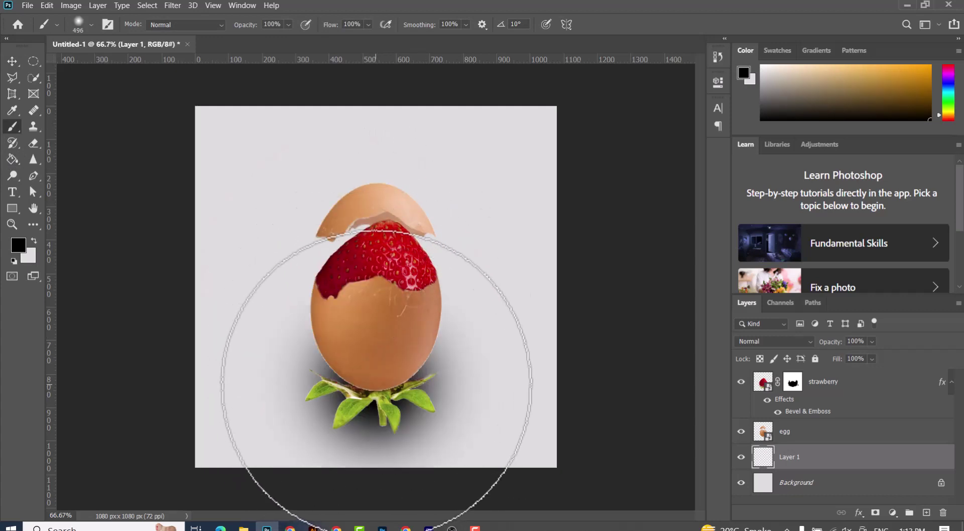
{"action": "left_click", "coordinate": [12, 63]}
Squash the Layer 1 shadow into a flat oval under the egg and set its opacity to 56%.
{"action": "key", "text": "ctrl+t"}
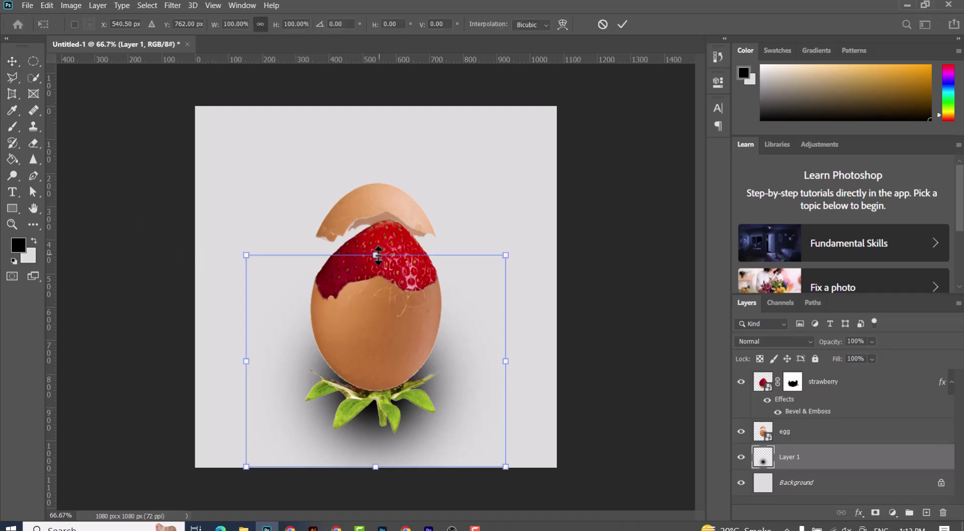
{"action": "mouse_move", "coordinate": [375, 256]}
{"action": "left_mouse_down"}
{"action": "mouse_move", "coordinate": [390, 444]}
{"action": "mouse_move", "coordinate": [373, 397]}
{"action": "mouse_move", "coordinate": [372, 413]}
{"action": "left_mouse_up"}
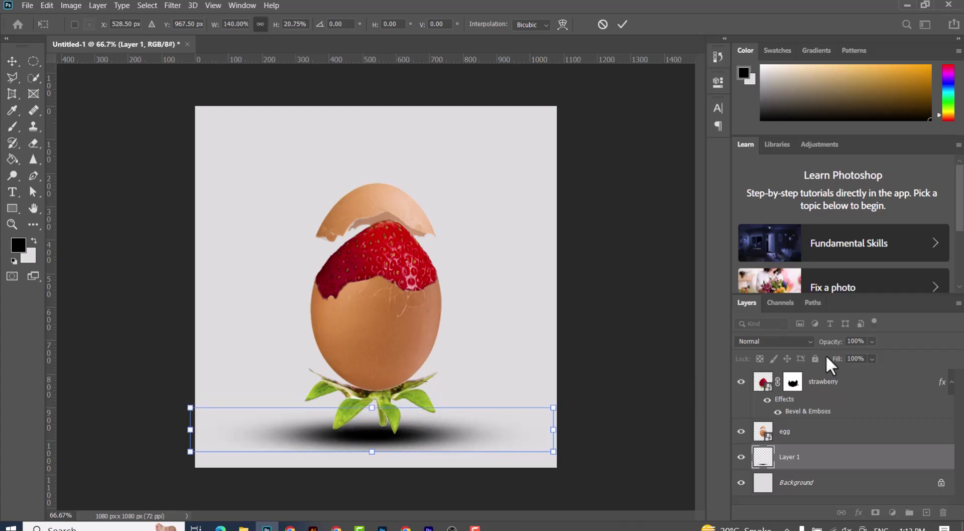
{"action": "left_click_drag", "start_coordinate": [832, 342], "coordinate": [804, 346]}
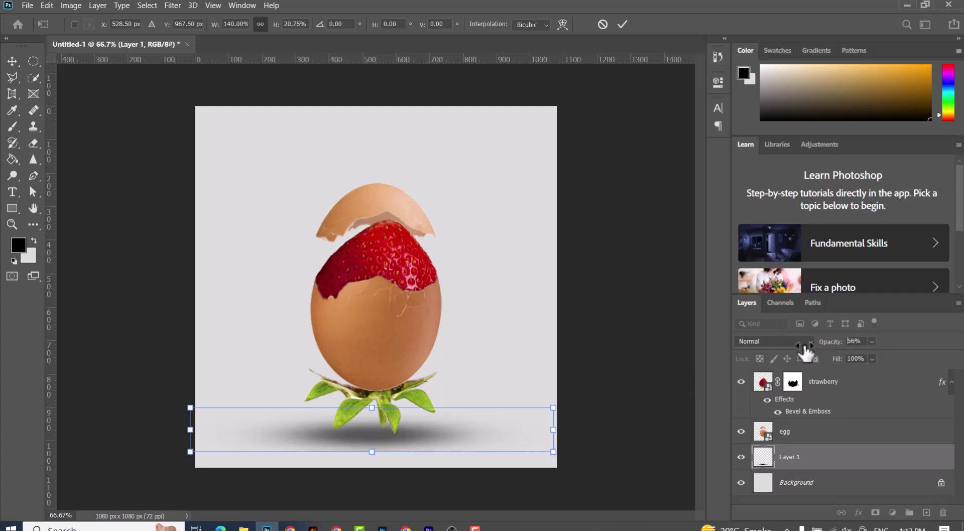
{"action": "left_click", "coordinate": [11, 63]}
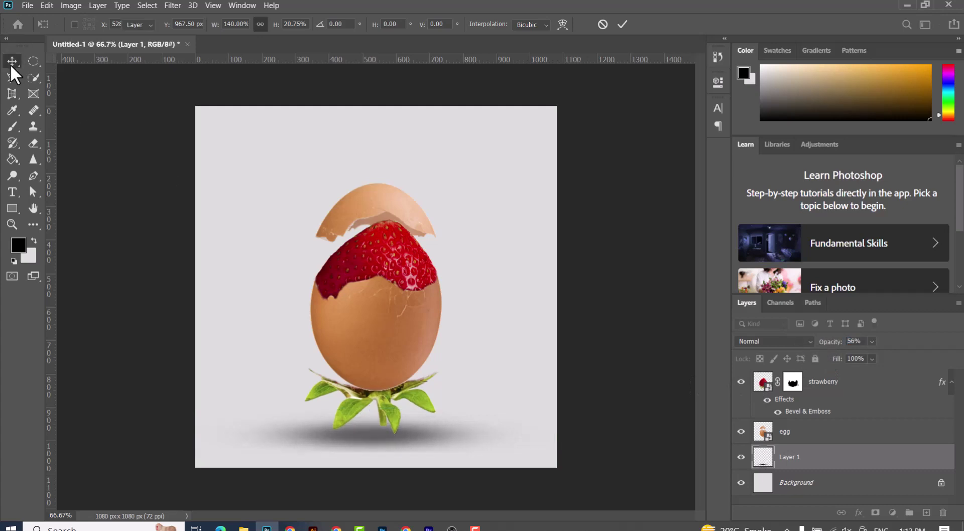